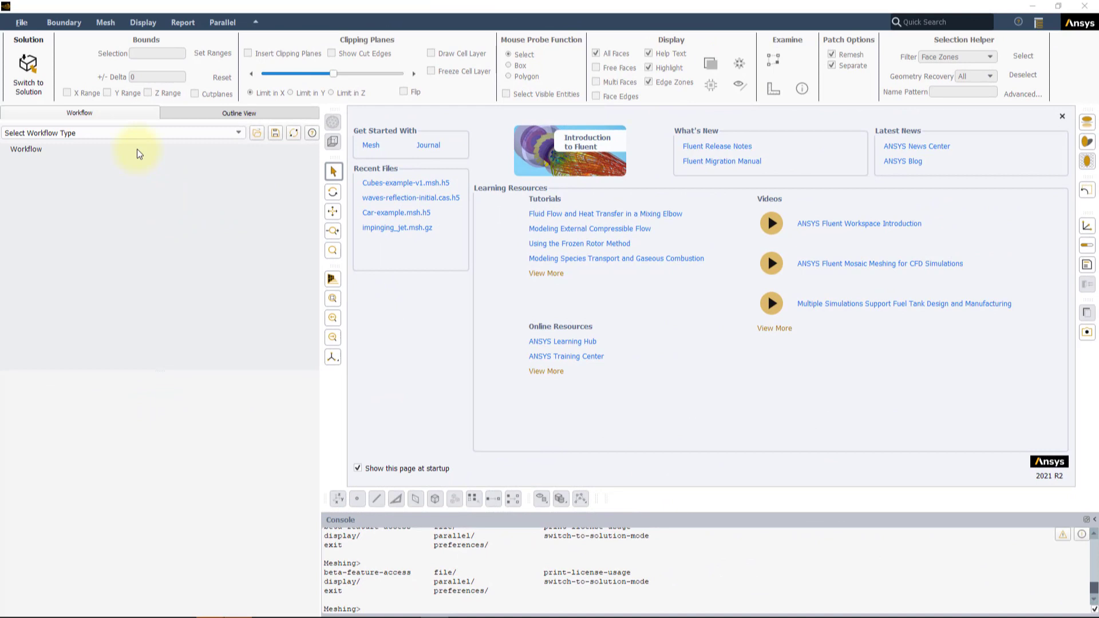
Start a Watertight Geometry workflow and import the Cubes-example-v1.scdoc file
left_click(135, 132)
left_click(129, 151)
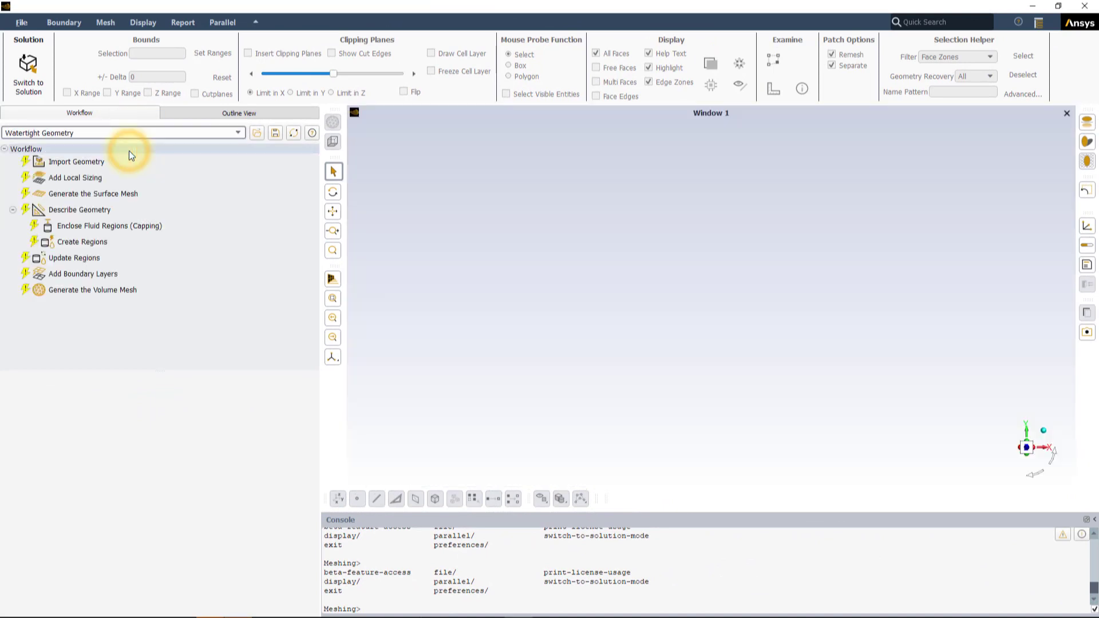
left_click(118, 159)
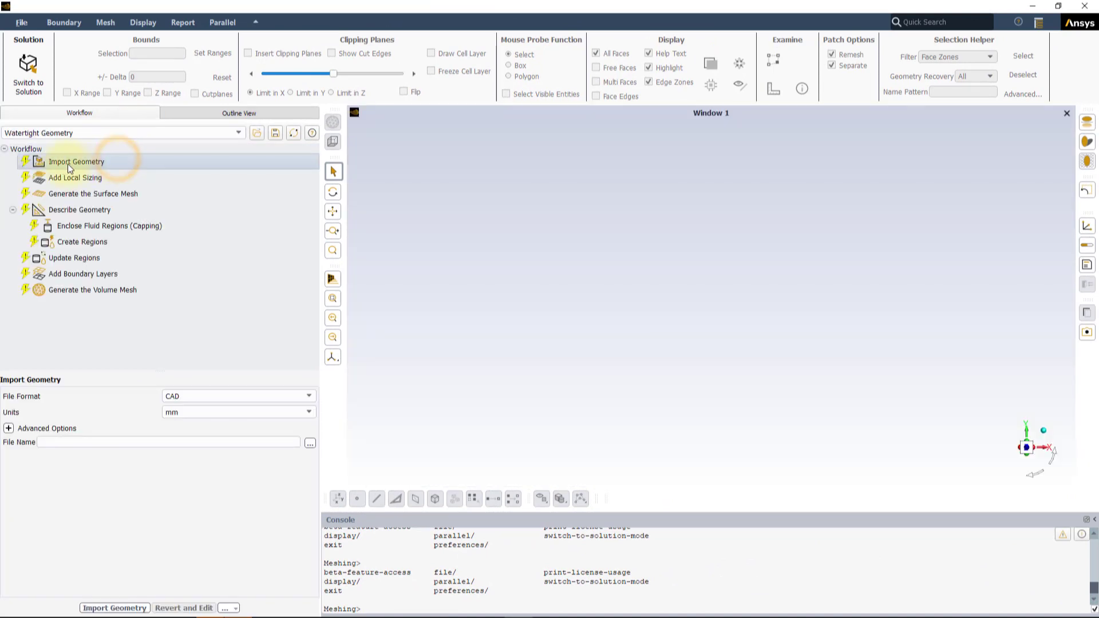
left_click(309, 445)
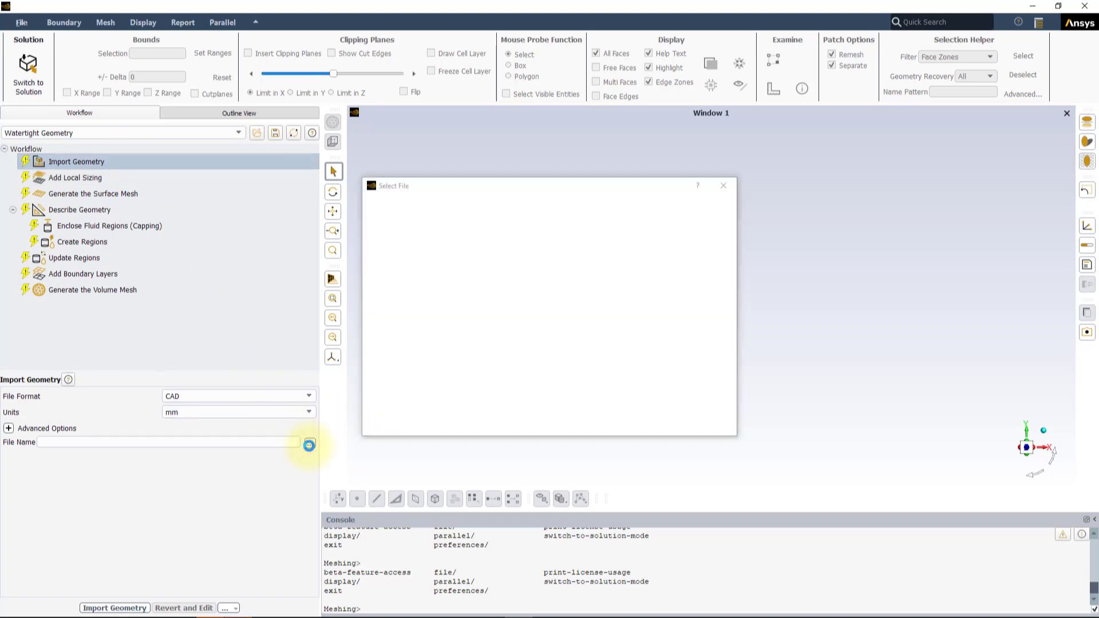
left_click(527, 236)
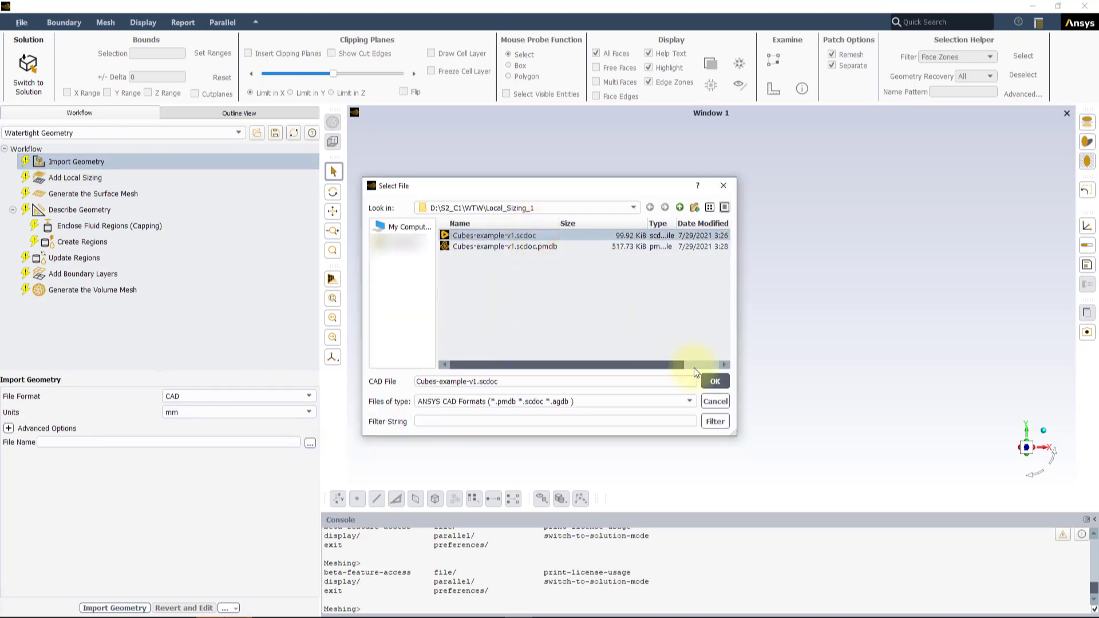
left_click(715, 381)
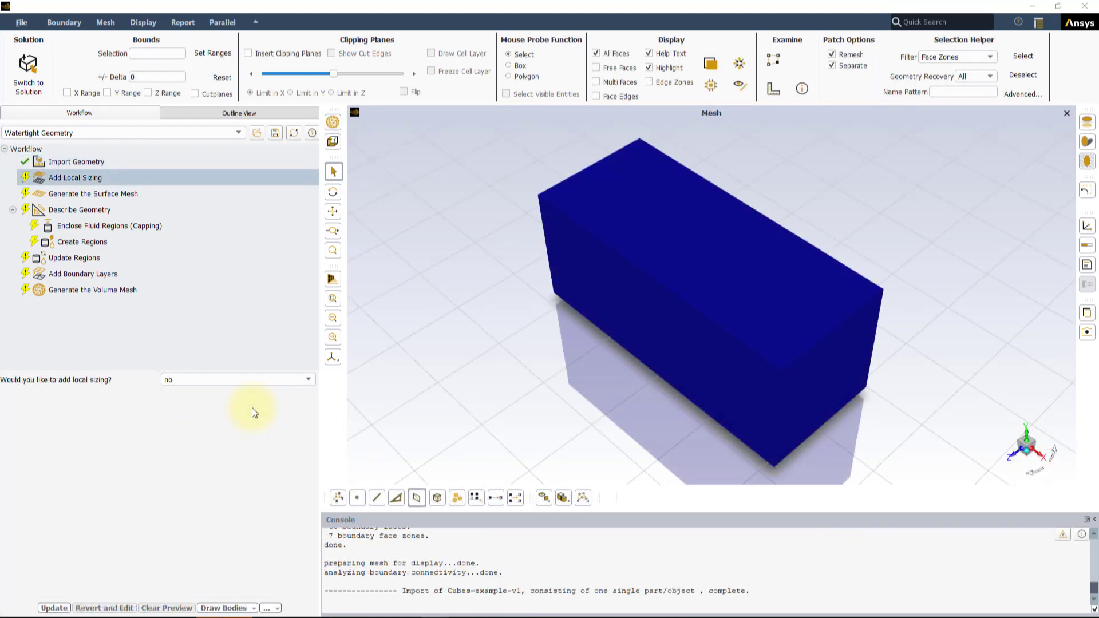
Add a Z clipping plane, view along Z, then tilt to see the three cubes obliquely
left_click(272, 56)
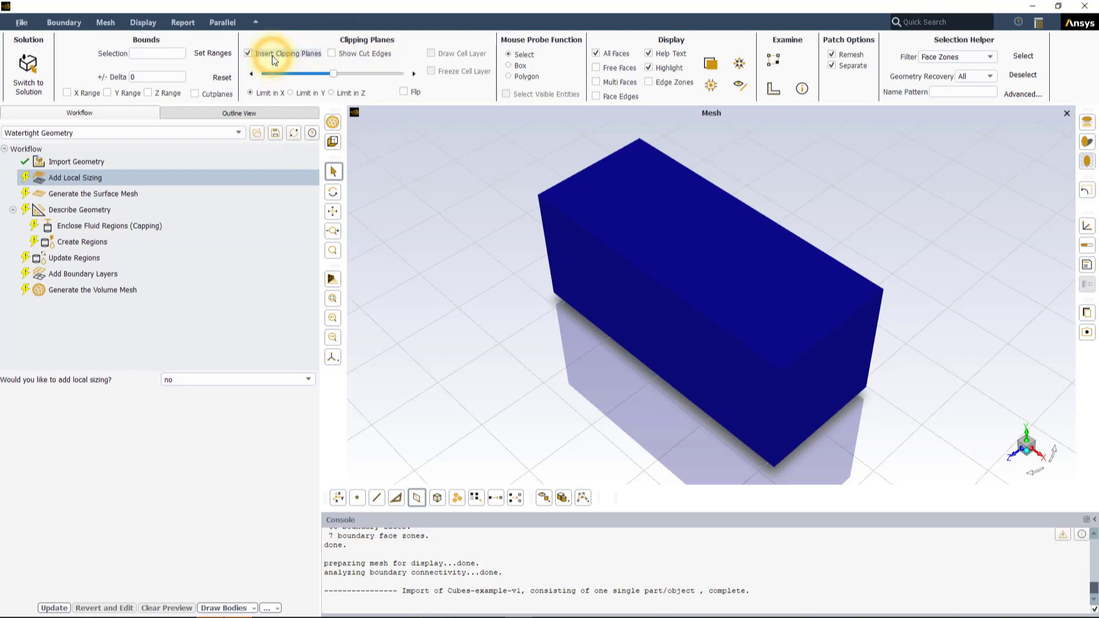
left_click(331, 93)
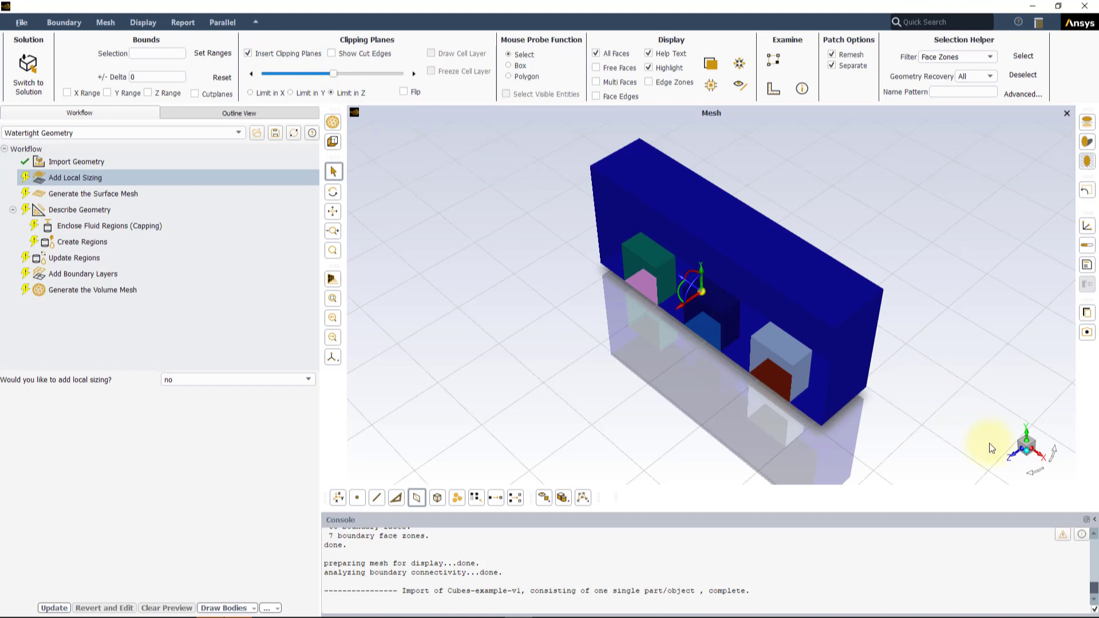
left_click(1011, 458)
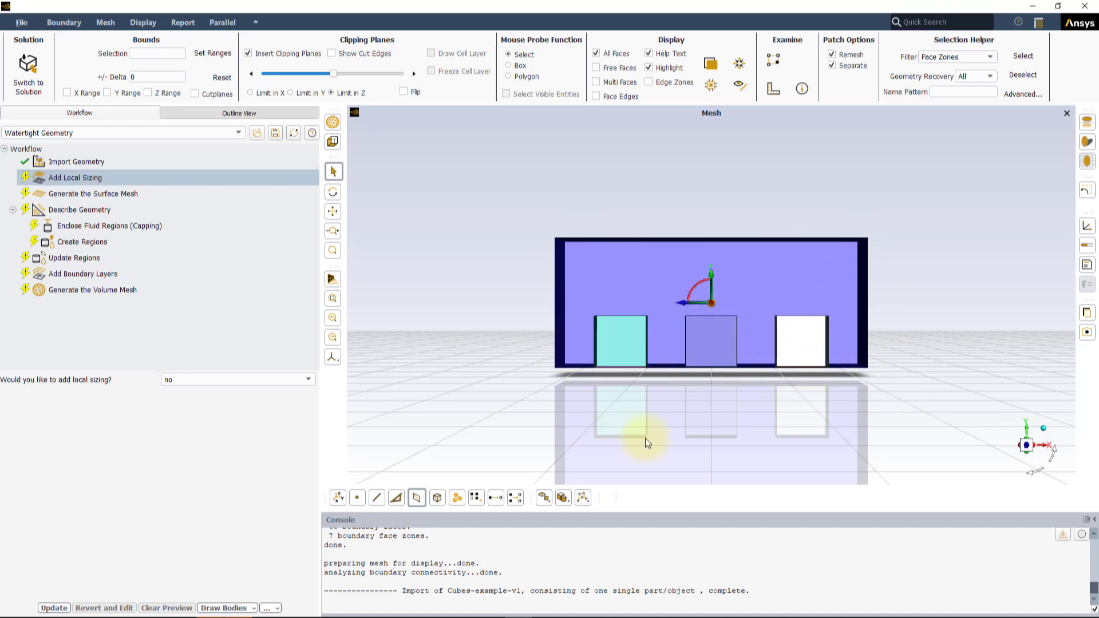
left_click_drag(648, 438, 641, 404)
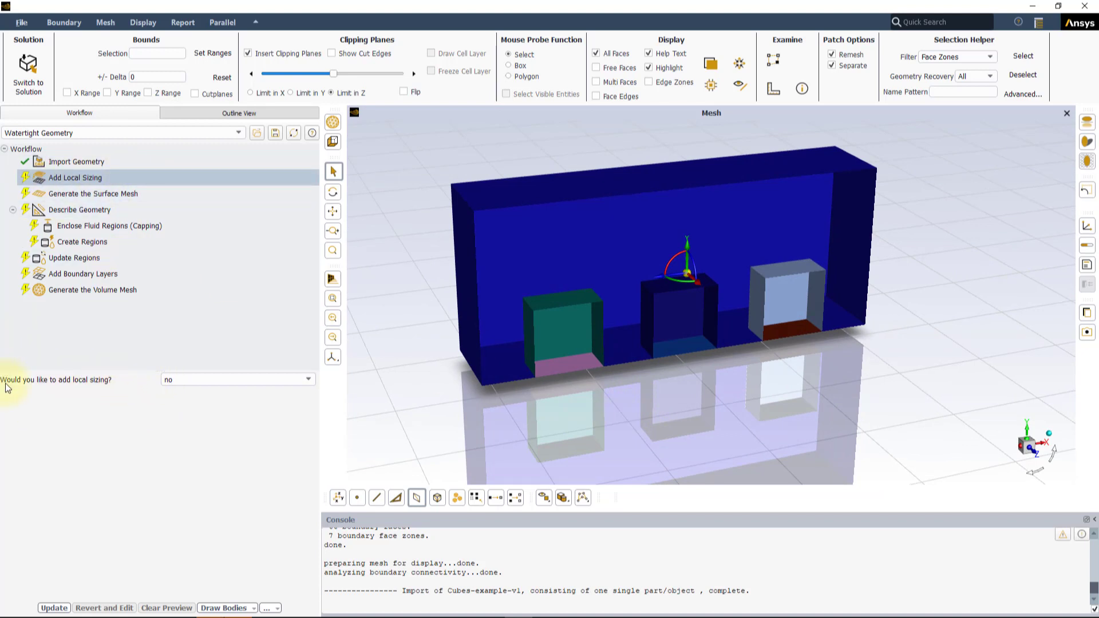
Answer yes to local sizing and define Face Size control facesize_1 with target mesh size 1
left_click(182, 379)
left_click(182, 392)
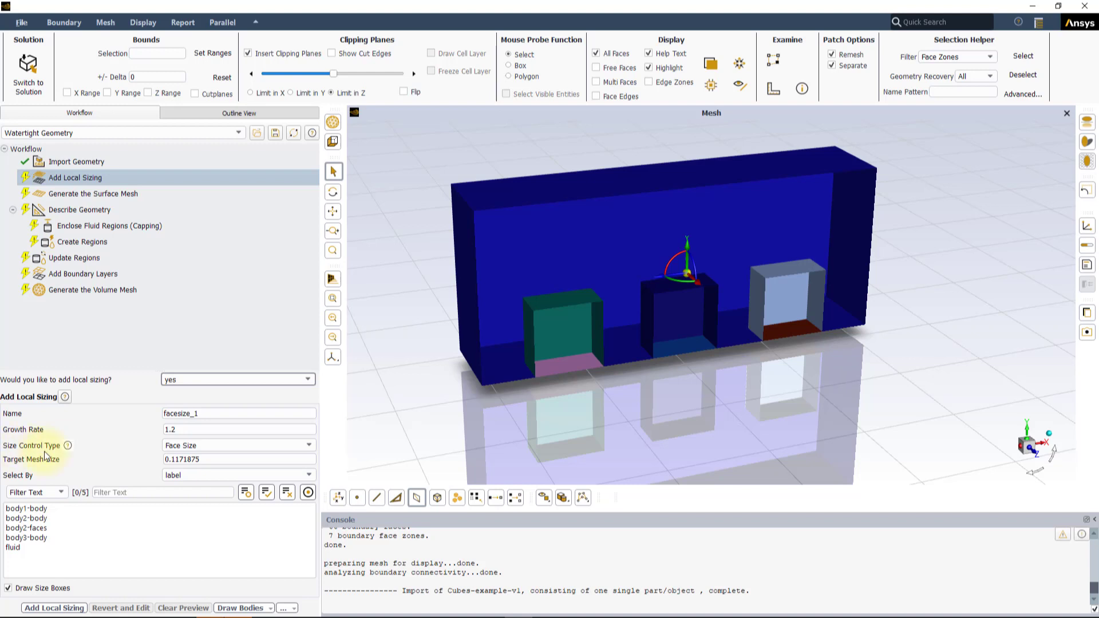
left_click(186, 445)
left_click(187, 465)
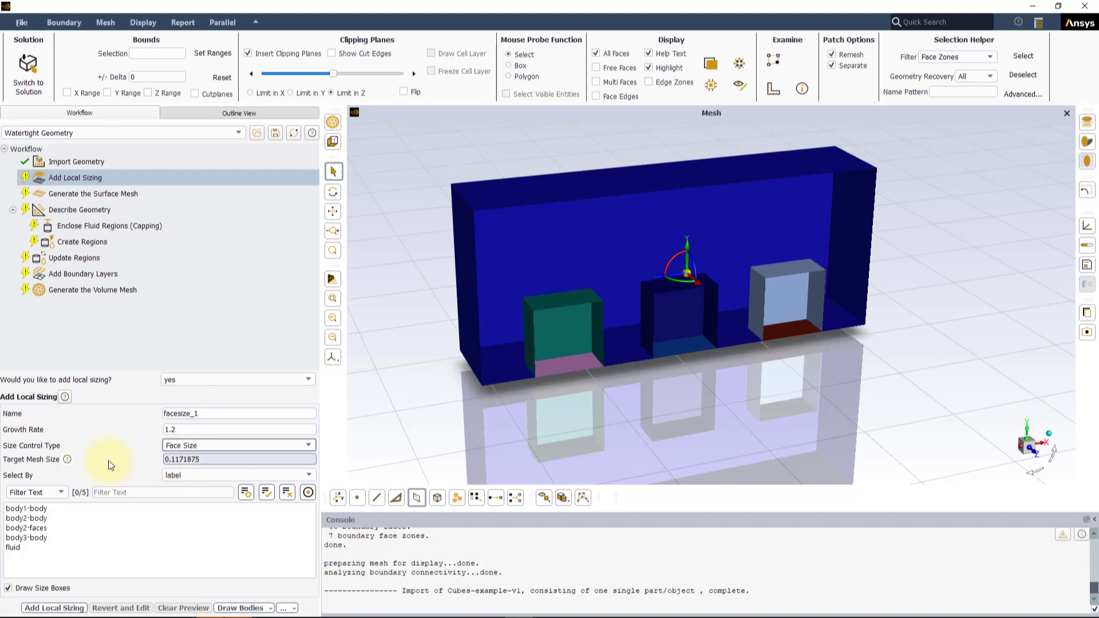
double_click(214, 461)
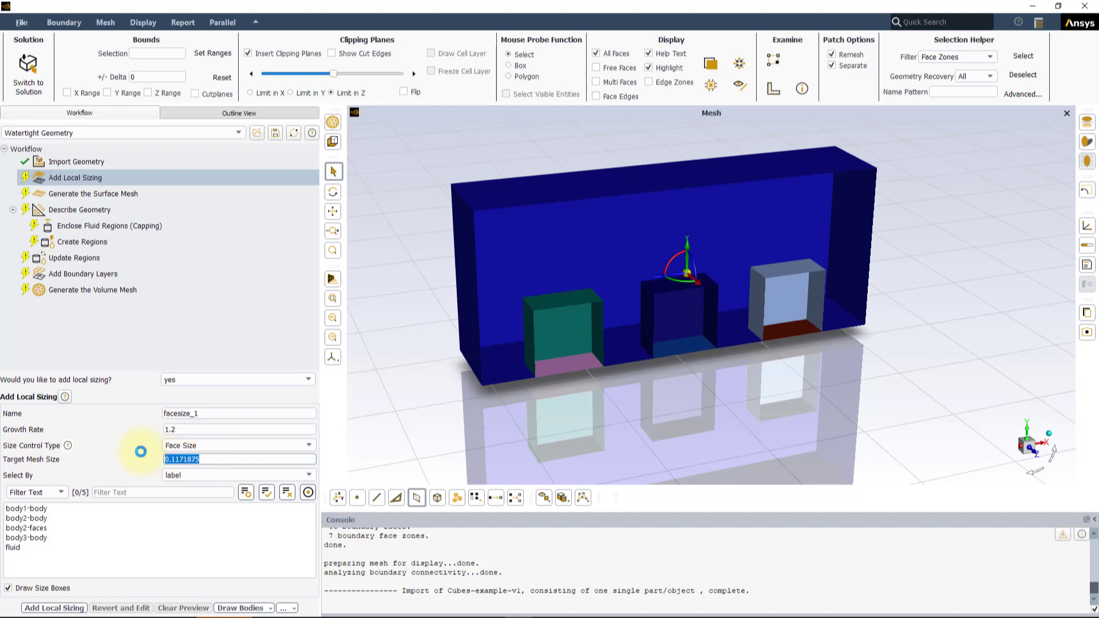
type("1")
left_click(143, 456)
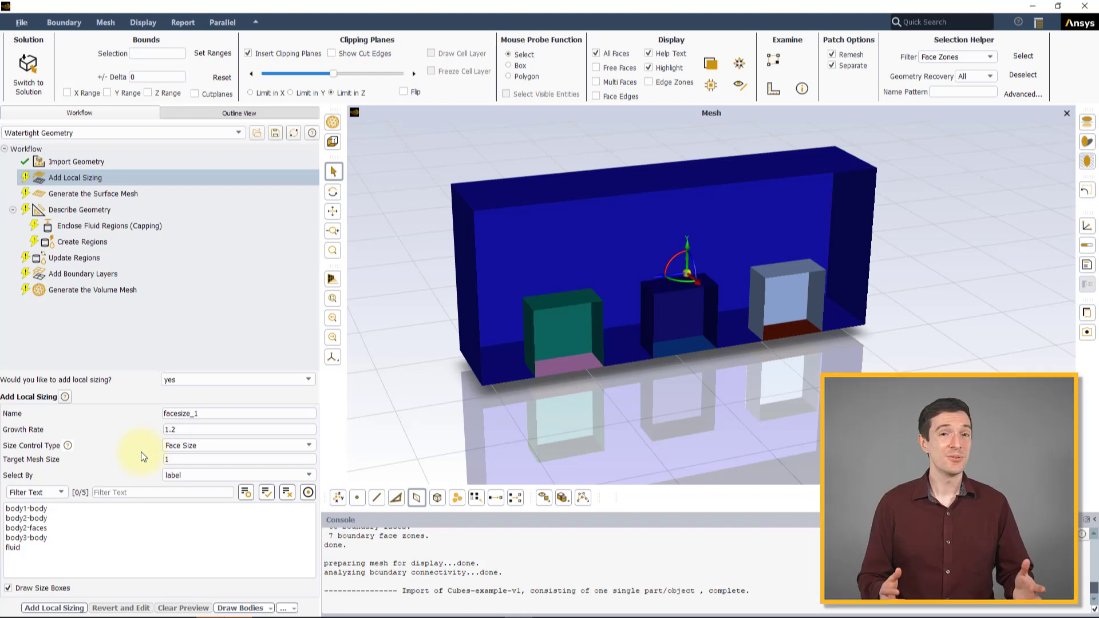
left_click(195, 447)
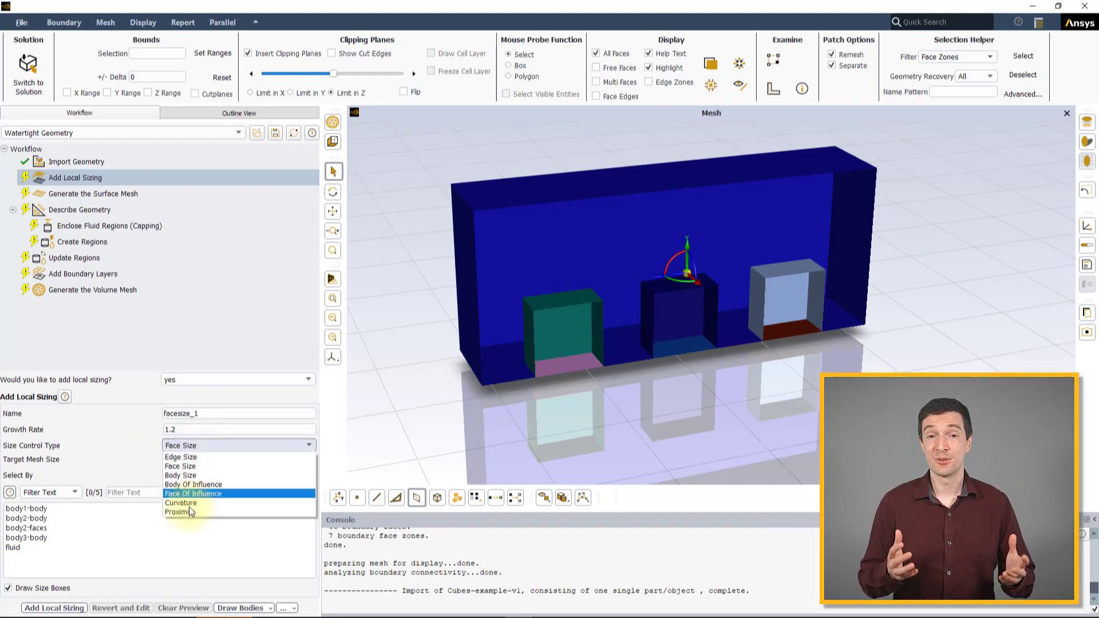
left_click(178, 467)
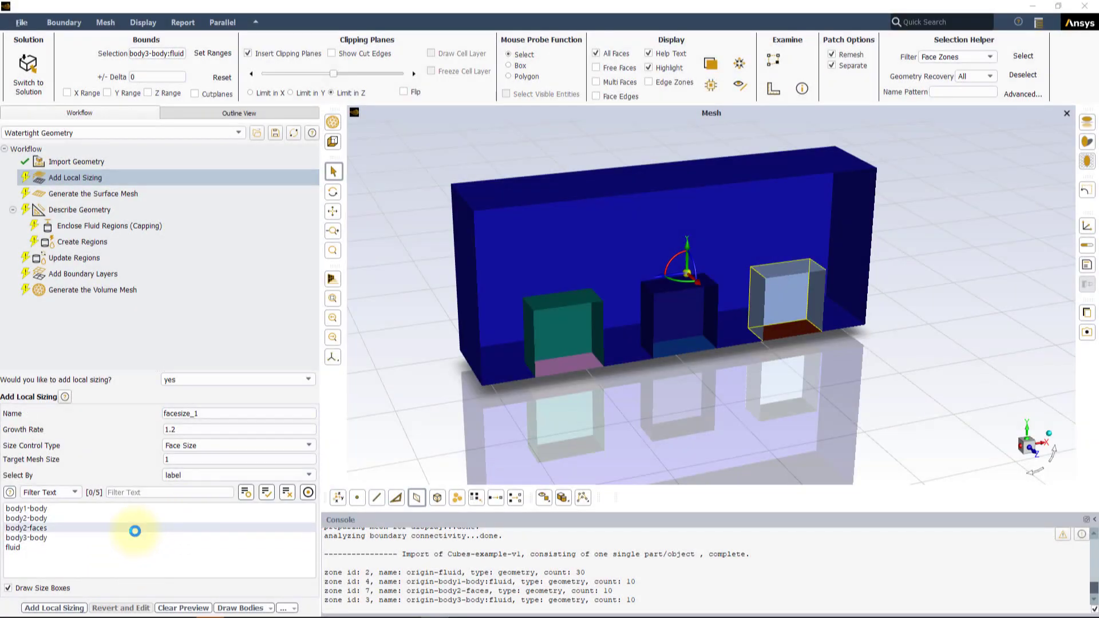
Scope facesize_1 to body2-faces, briefly trying size 2 before resetting the target size to 1
left_click(135, 529)
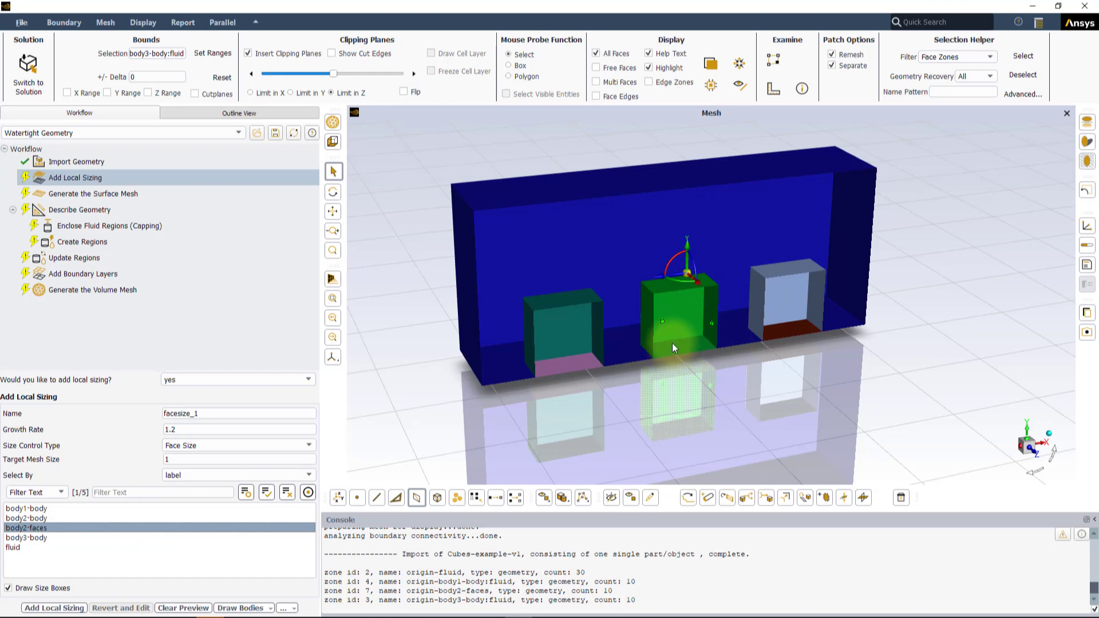
scroll(672, 343, "up", 3)
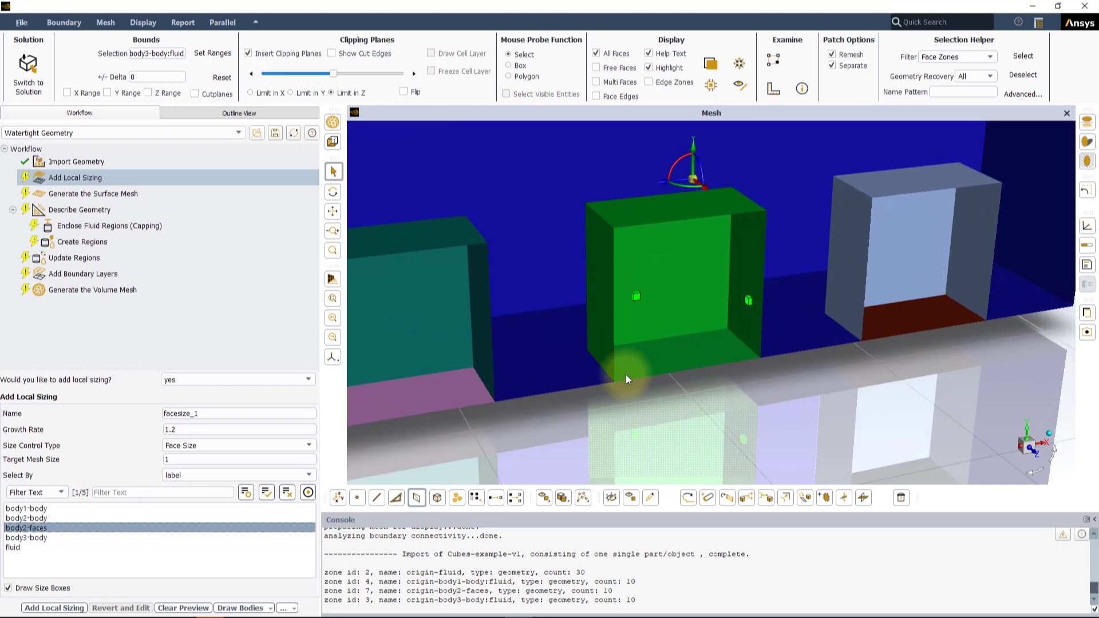
scroll(626, 374, "down", 3)
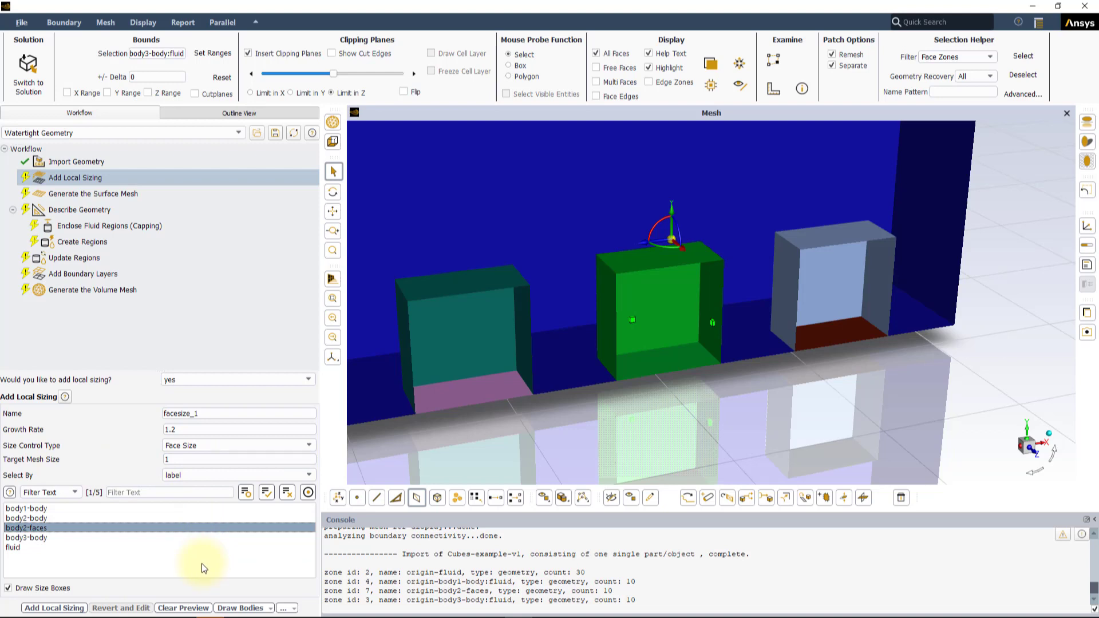
double_click(166, 459)
type("2")
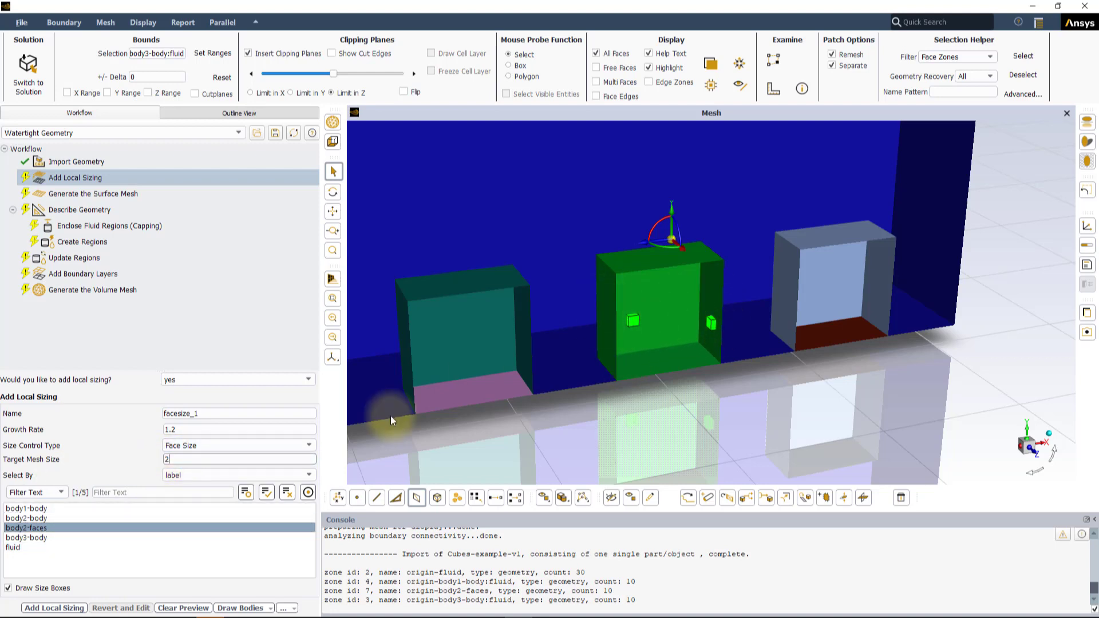
double_click(187, 458)
type("1")
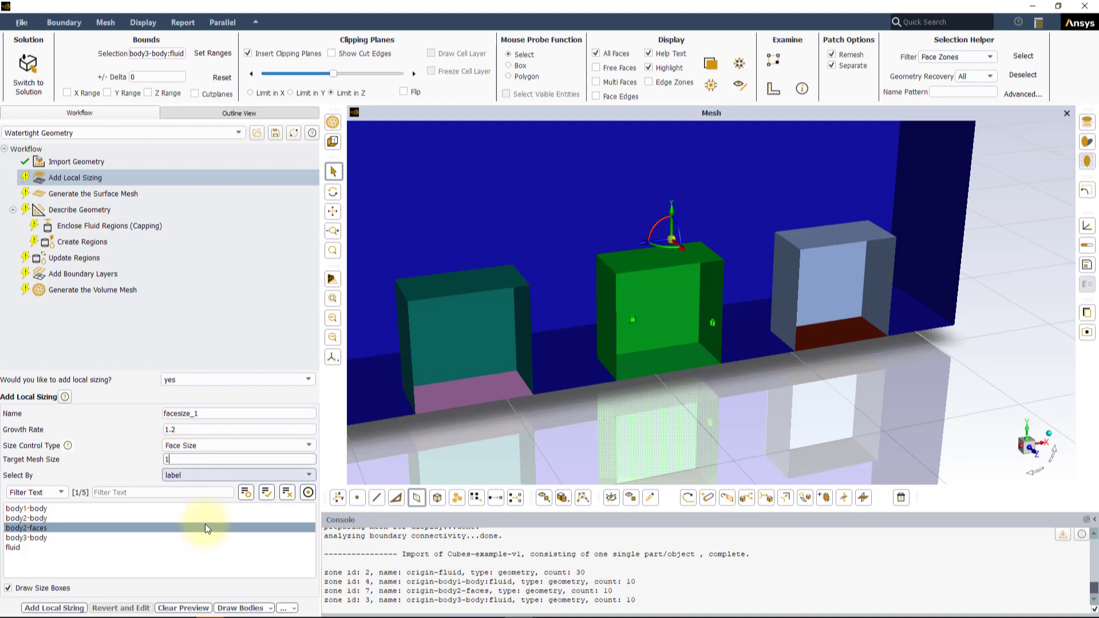
left_click(187, 609)
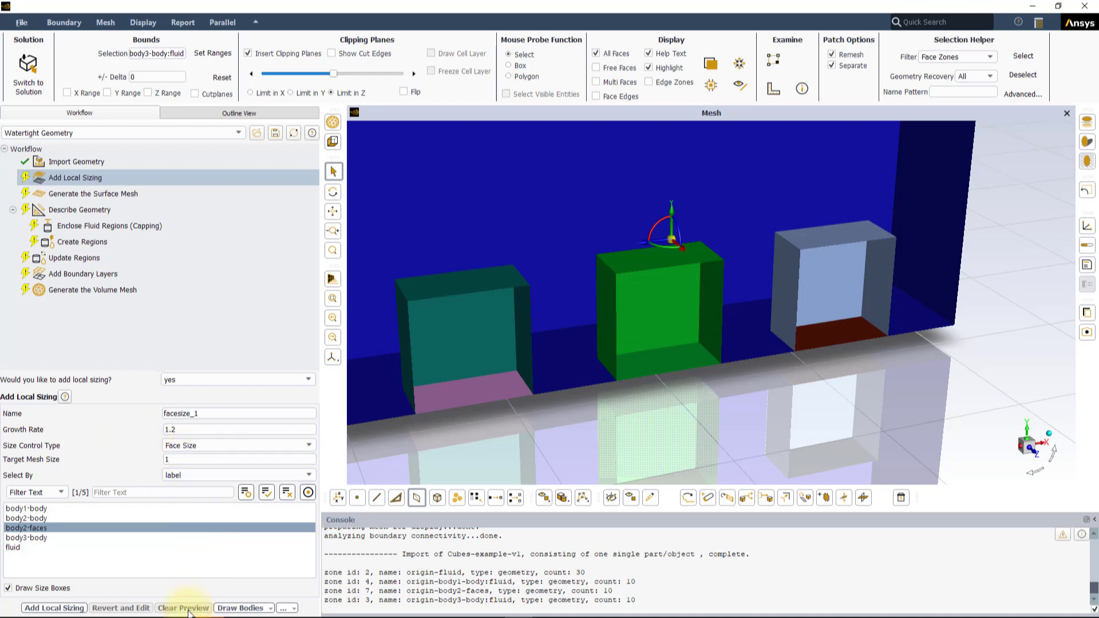
left_click(176, 460)
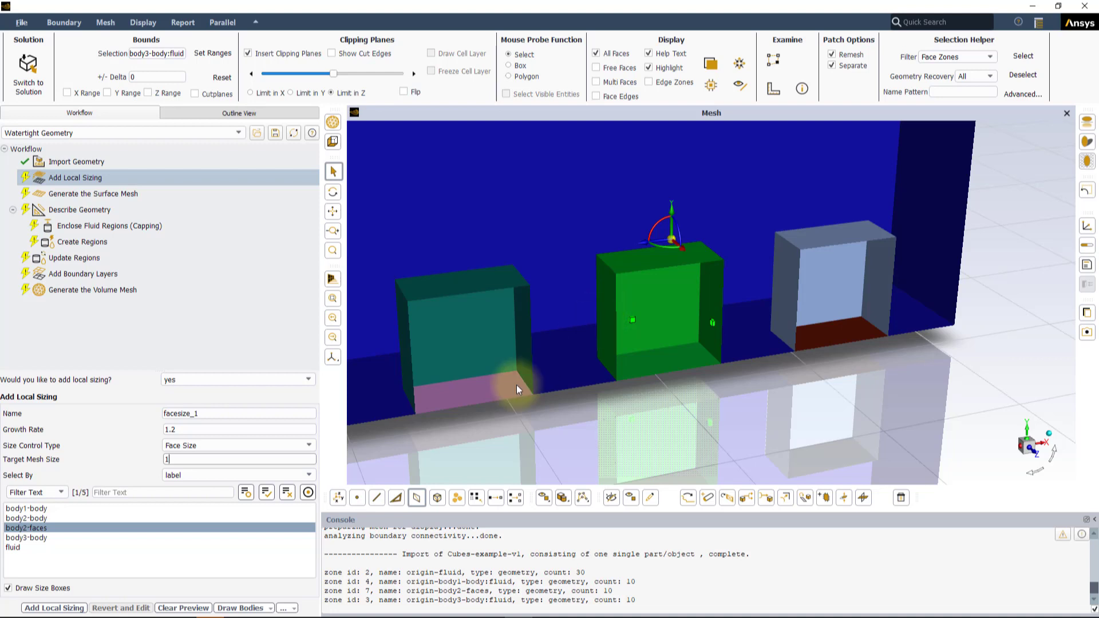
left_click(7, 589)
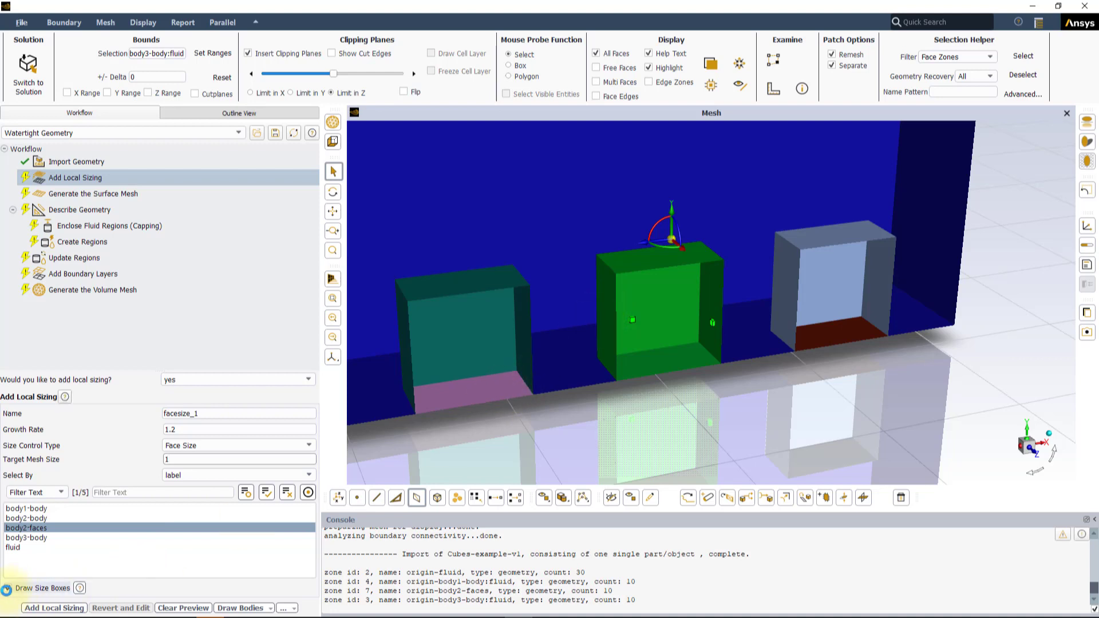
left_click(7, 588)
left_click(671, 211)
left_click(8, 588)
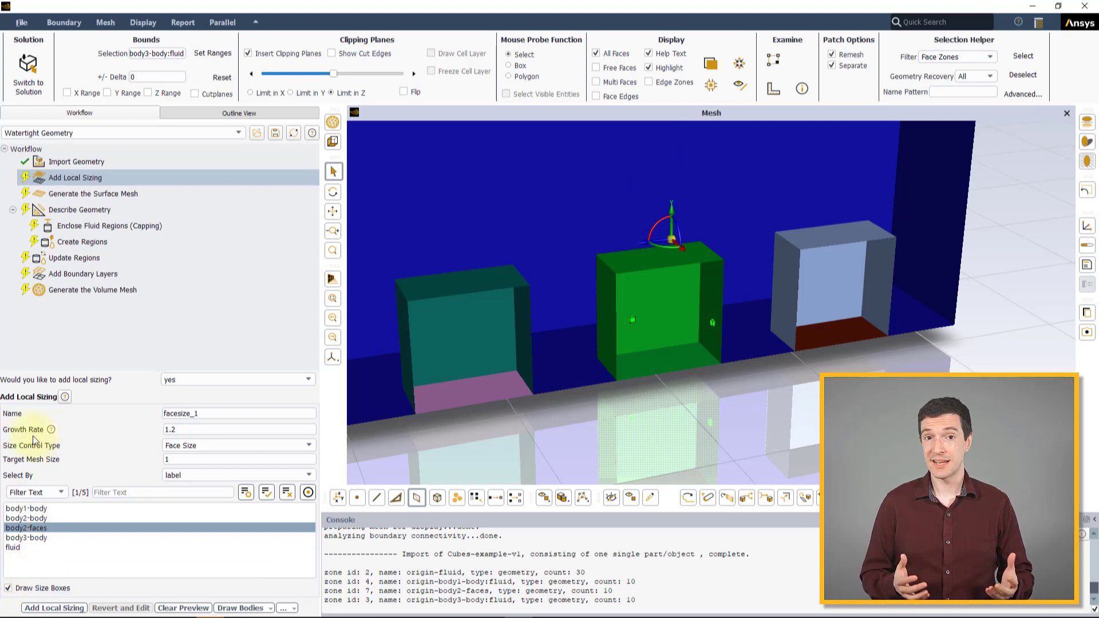
left_click(193, 435)
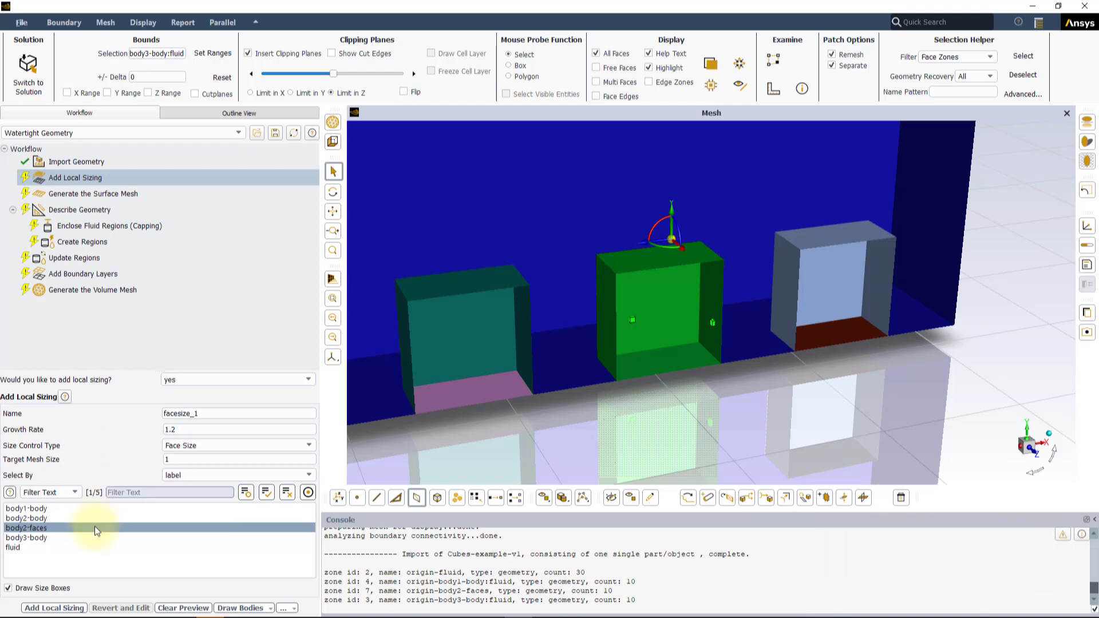
Add facesize_1 to the workflow, then set up Edge Size control edgesize_1 on body1-edges
left_click(56, 609)
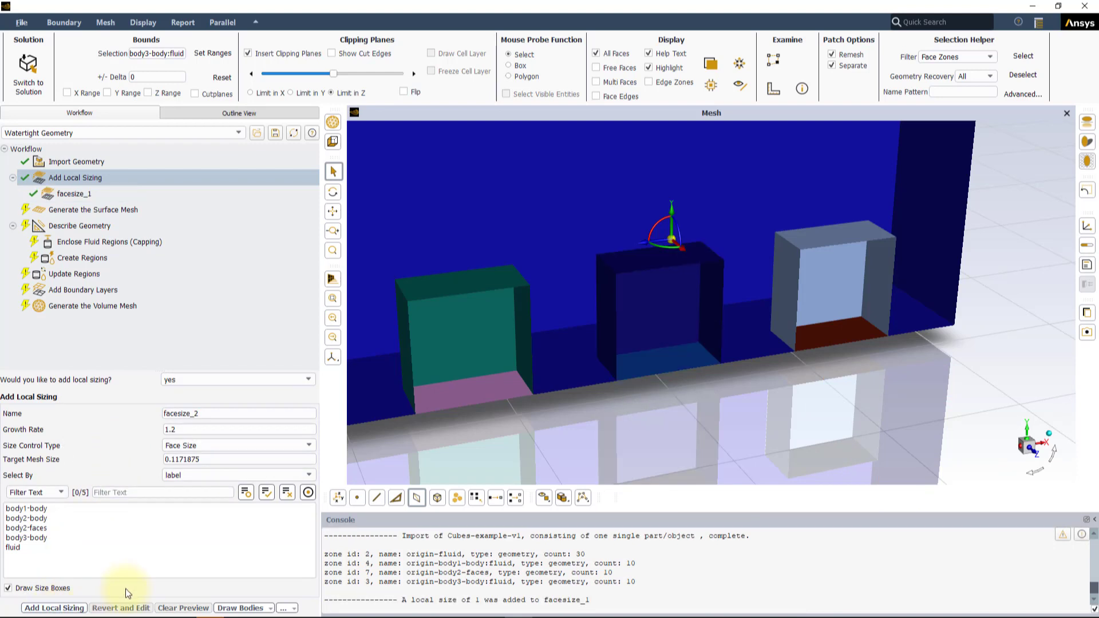
left_click(188, 448)
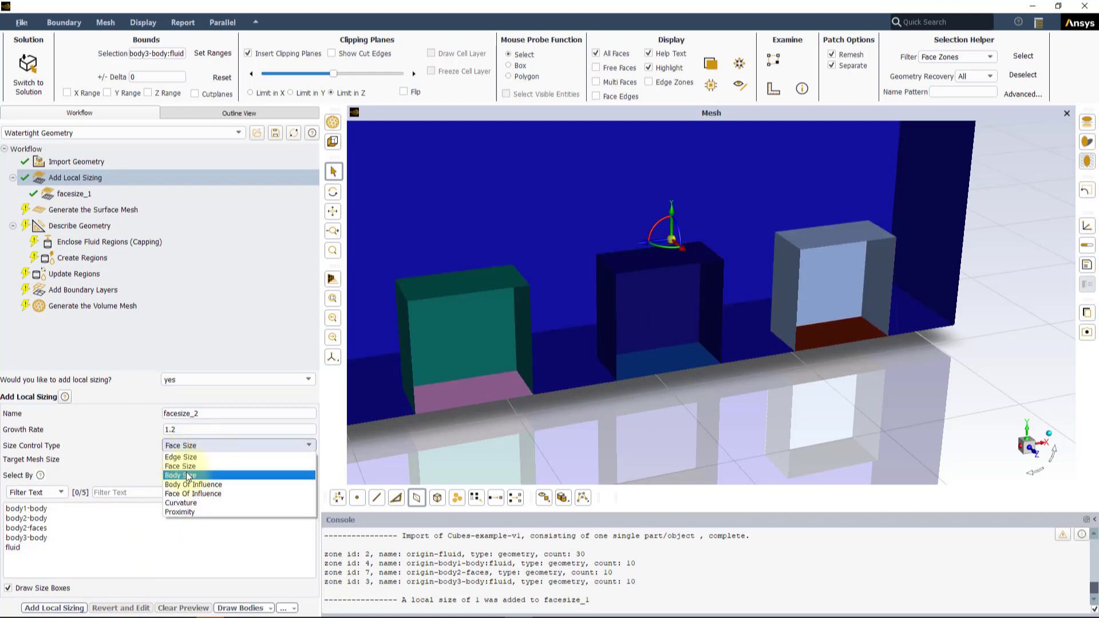
left_click(181, 457)
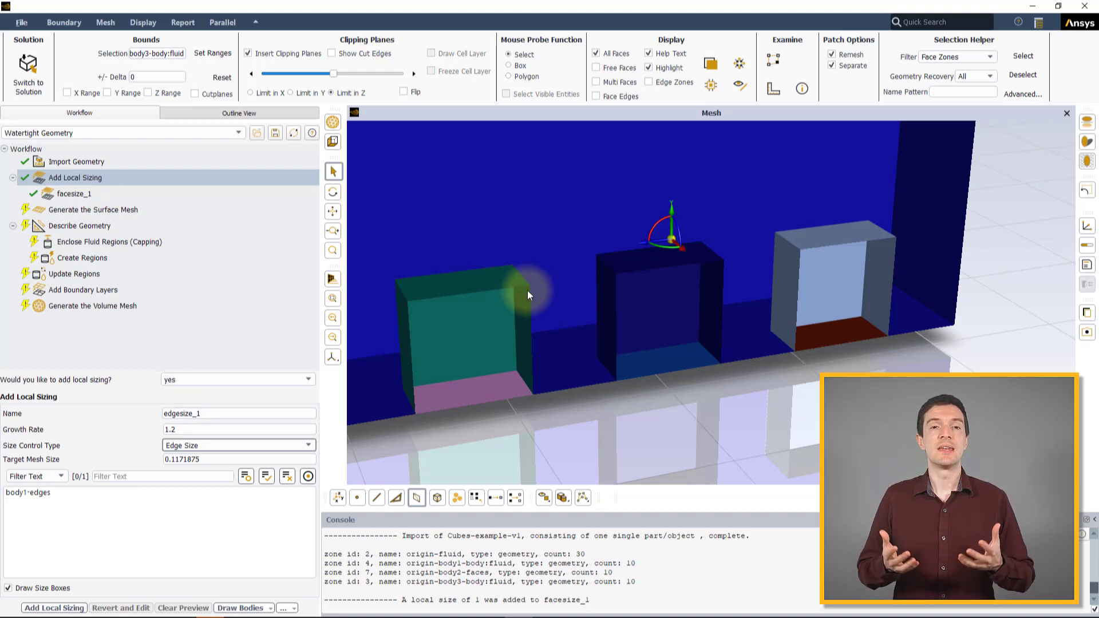
left_click(185, 446)
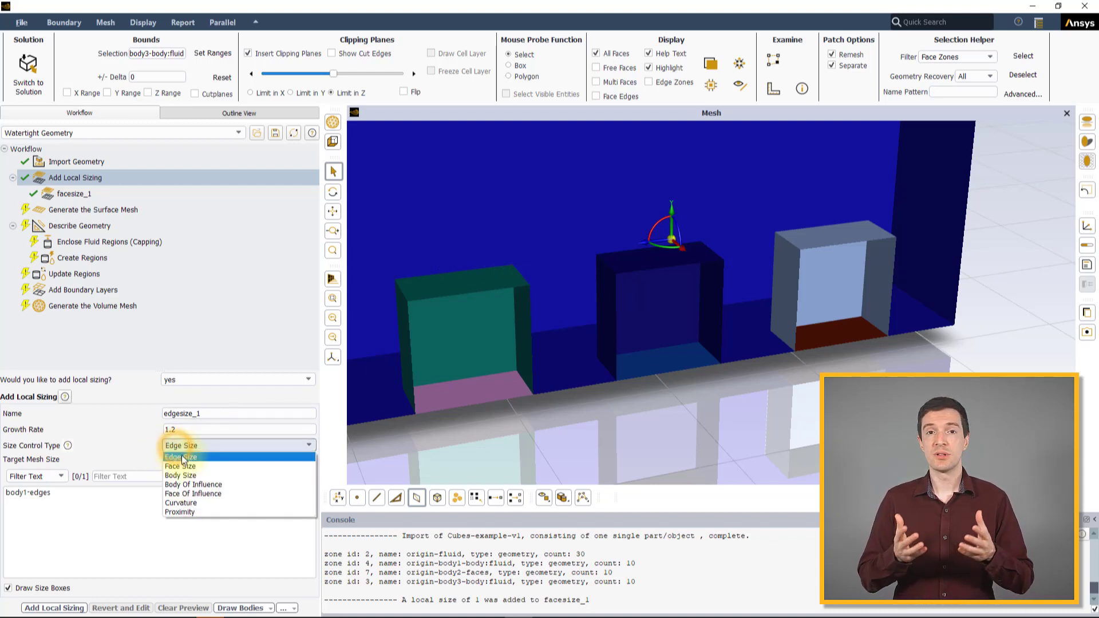
left_click(181, 476)
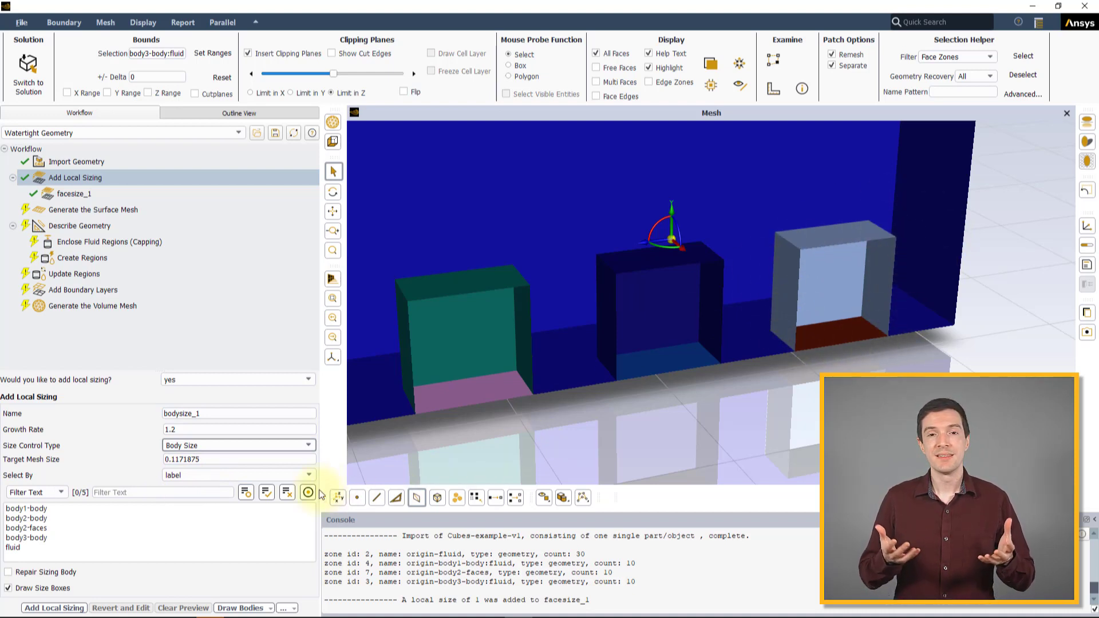
left_click(243, 450)
left_click(225, 457)
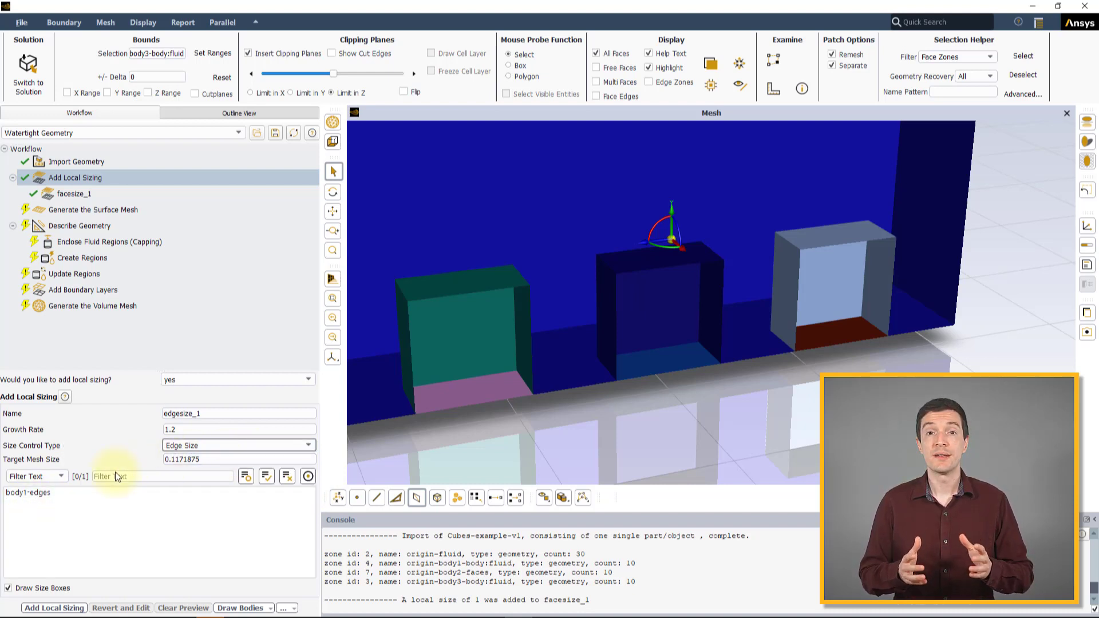
left_click(30, 494)
left_click(30, 493)
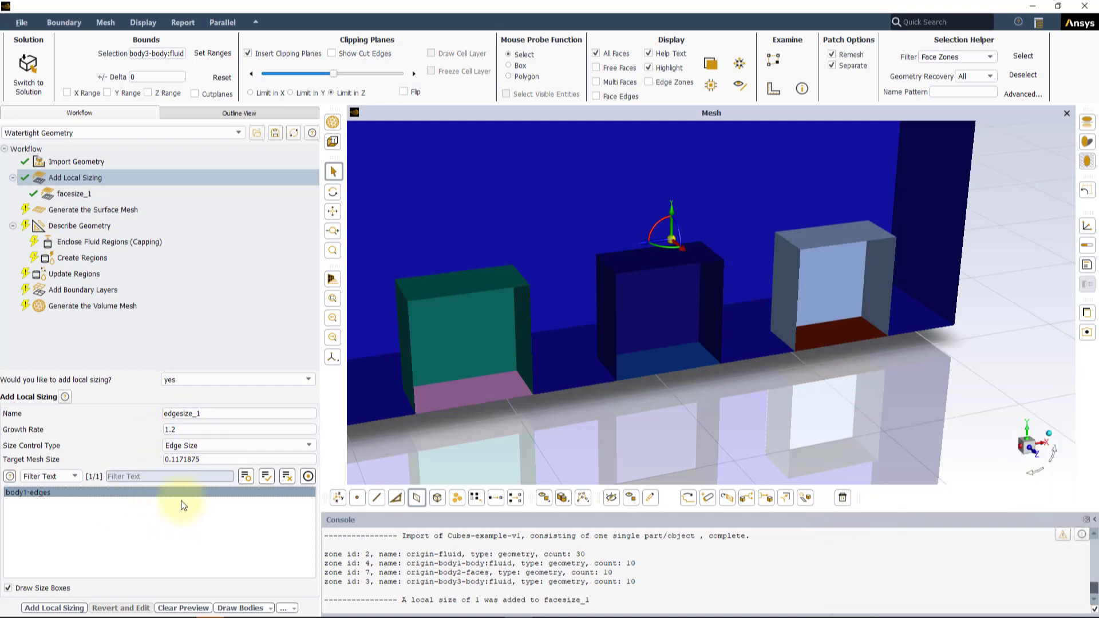
Give edgesize_1 a target mesh size of 1 and add it to the workflow
left_click_drag(196, 458, 147, 456)
type("01")
key("Return")
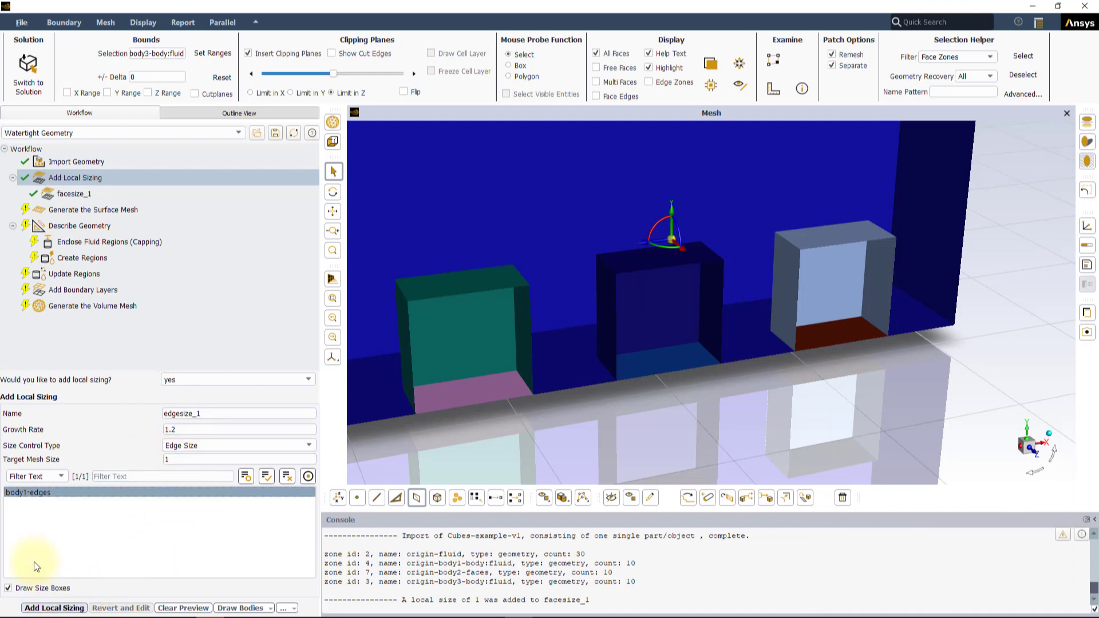
left_click(68, 607)
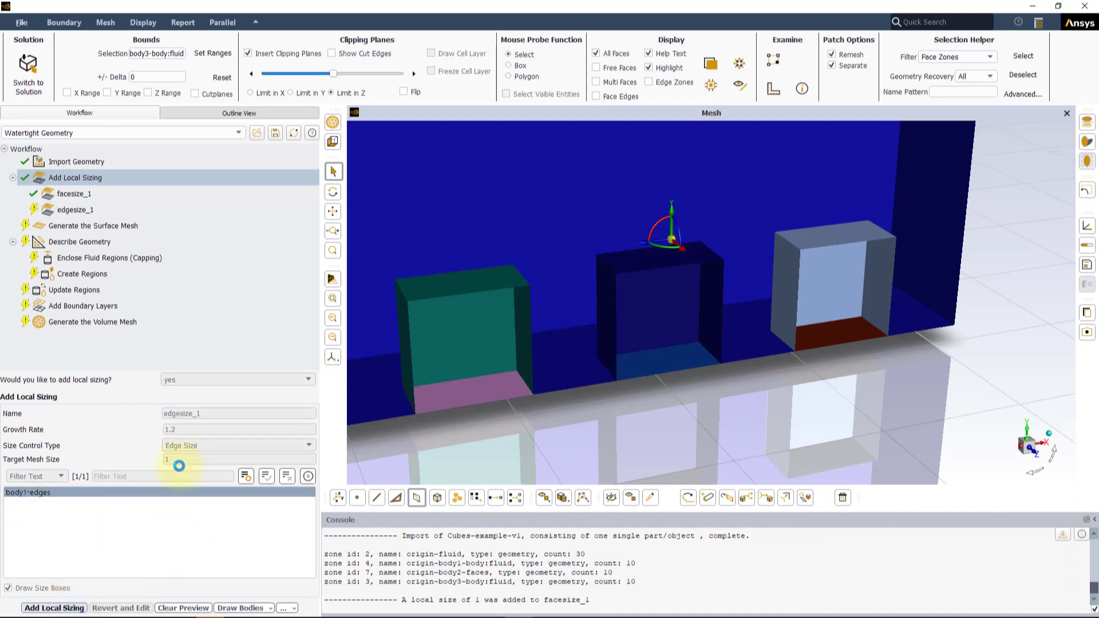
Add bodysize_1, a Body Size control of 1 on body3-body
left_click(191, 450)
left_click(201, 477)
left_click(30, 539)
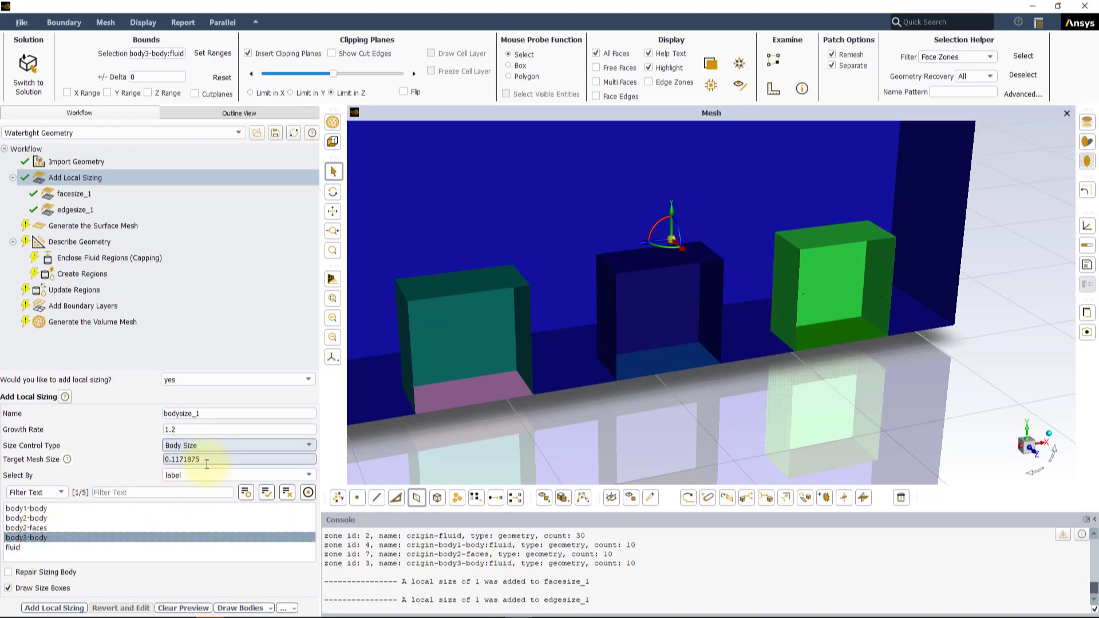
type("1")
left_click(49, 609)
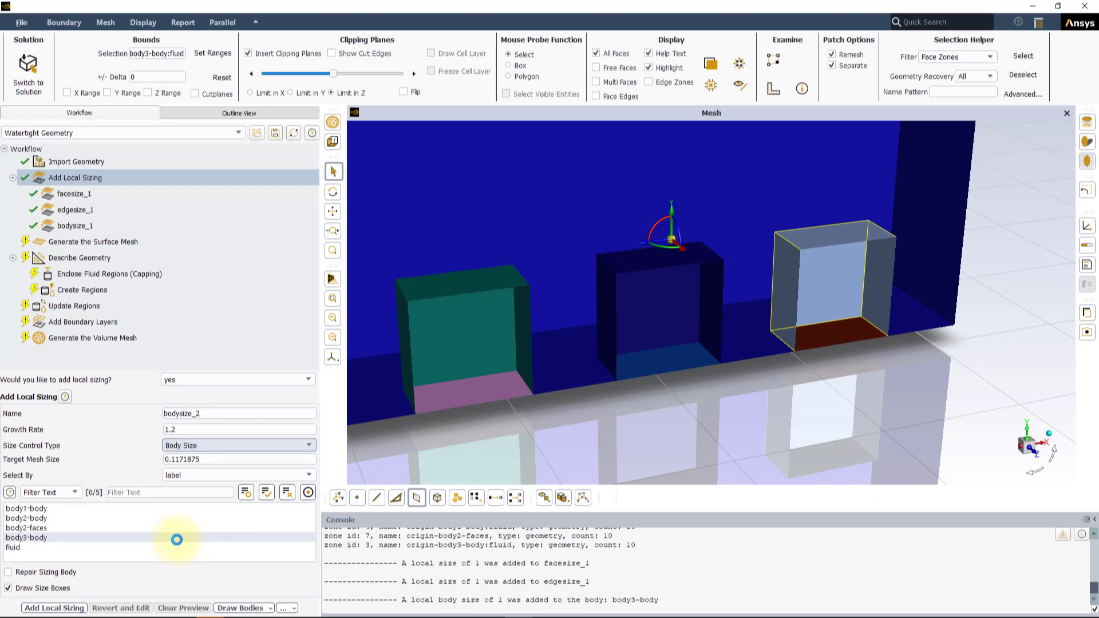
mouse_move(108, 200)
left_click(83, 256)
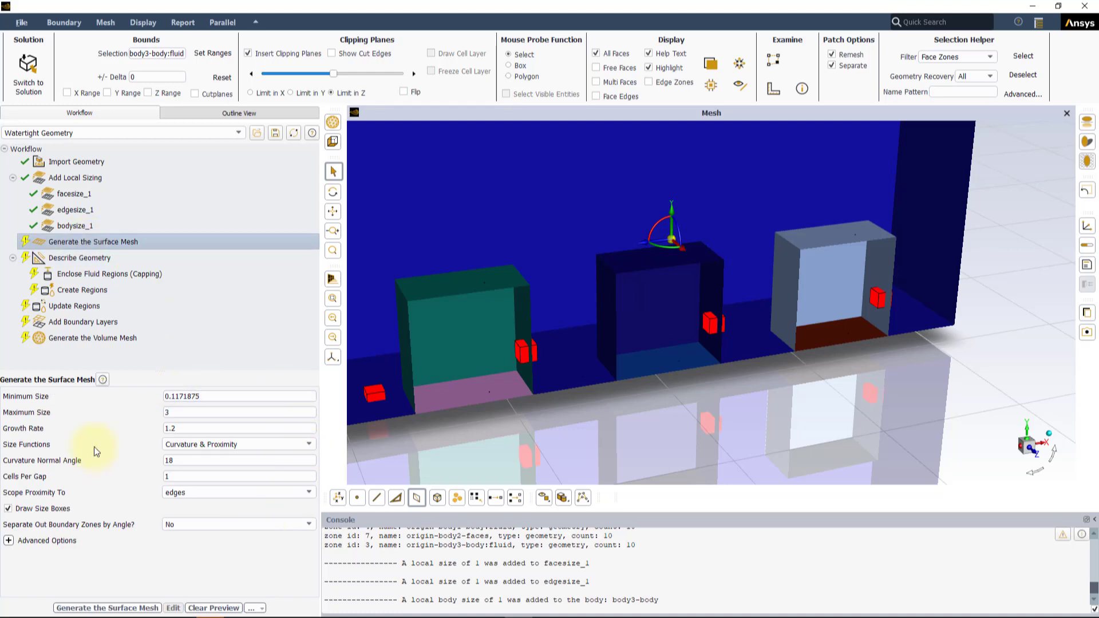
Generate the surface mesh (max skewness 0.51), orbit to inspect it, then snap to a front view
left_click(127, 609)
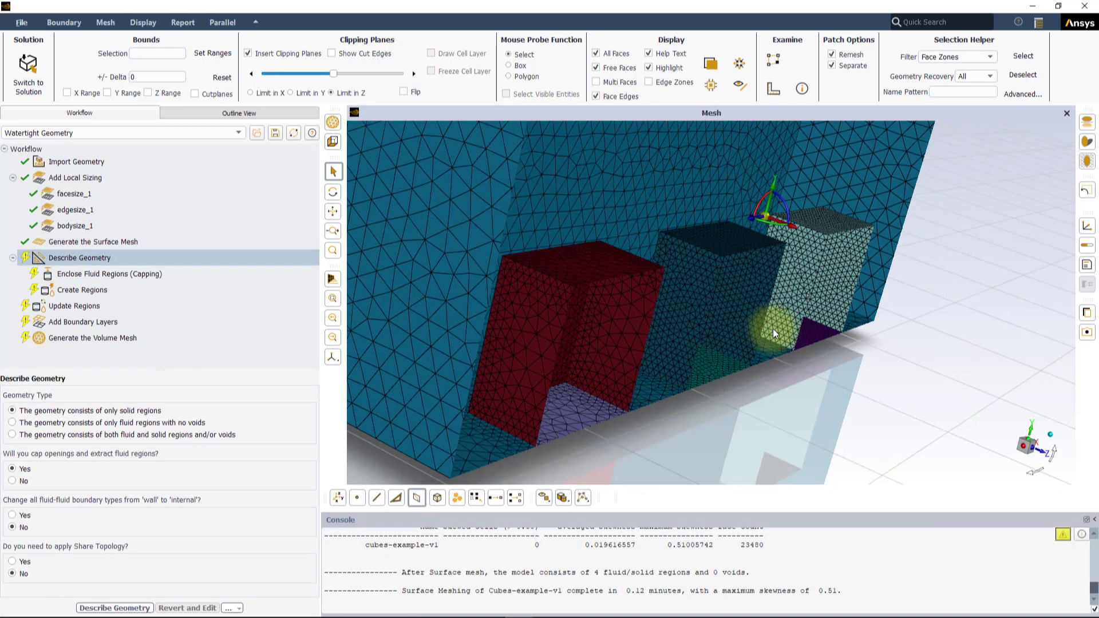
left_click_drag(773, 329, 660, 338)
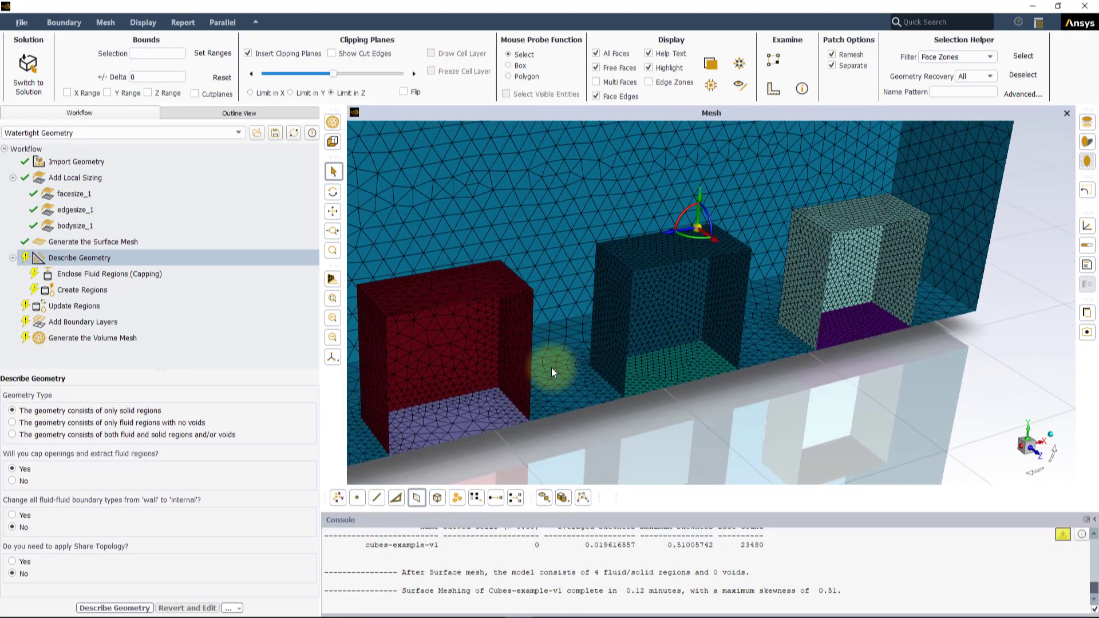
left_click_drag(551, 366, 547, 324)
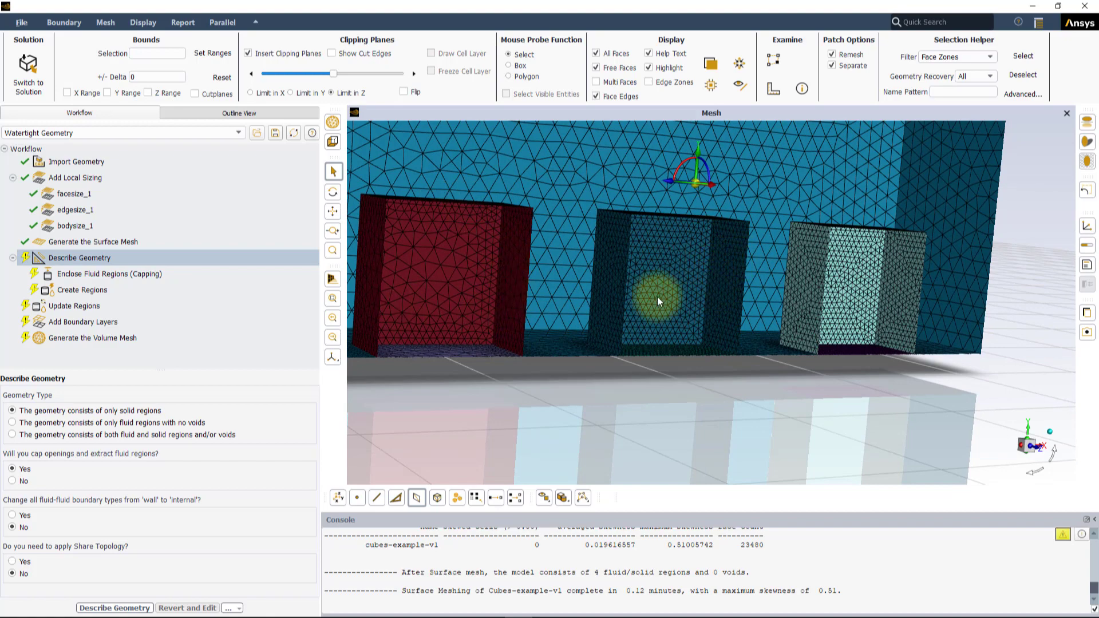
left_click_drag(632, 302, 617, 275)
left_click_drag(798, 257, 648, 256)
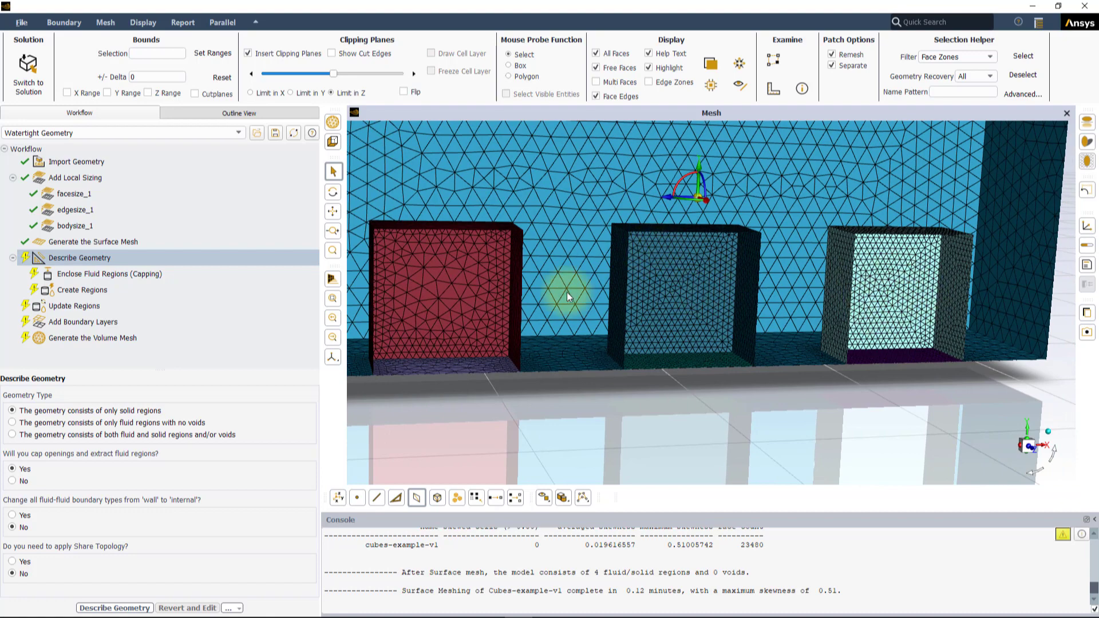
left_click_drag(565, 294, 450, 235)
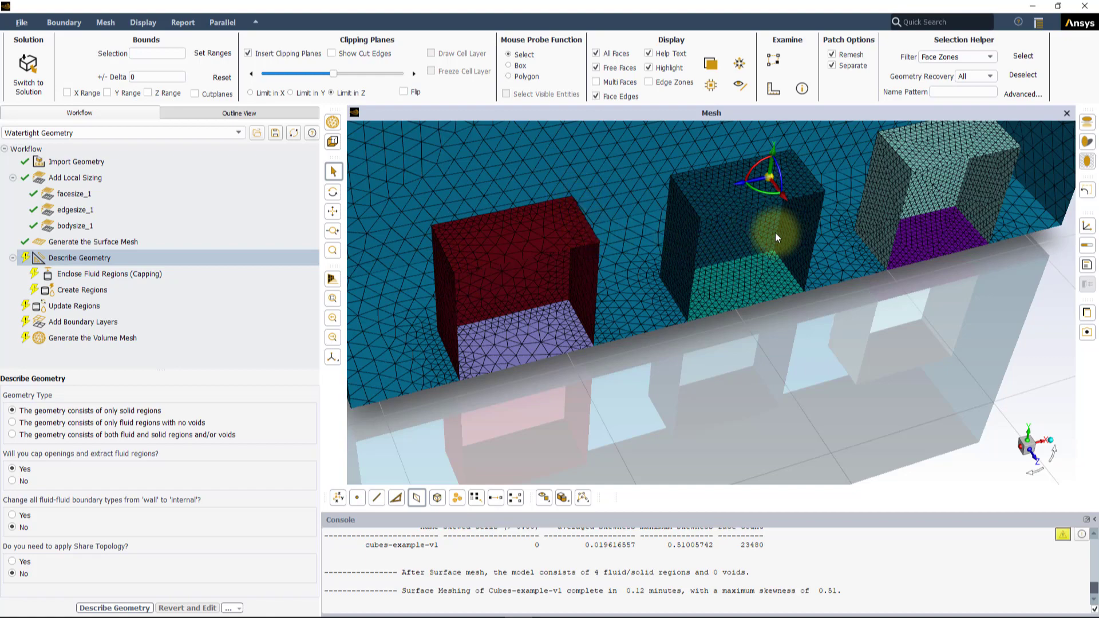
left_click_drag(771, 235, 736, 285)
left_click(1029, 455)
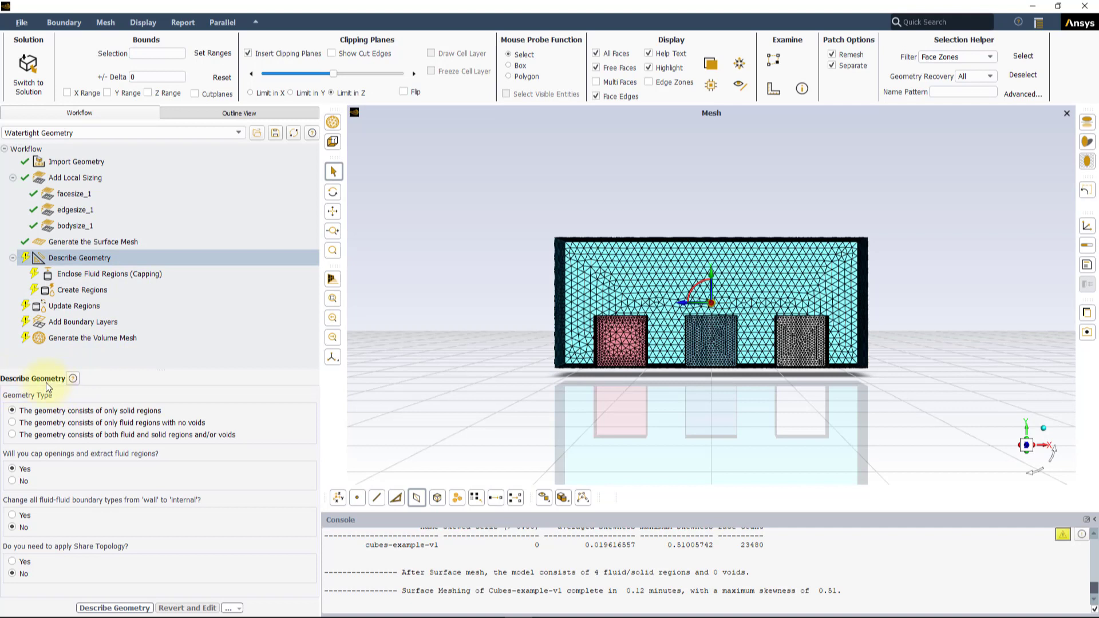
Describe the geometry as both fluid and solid regions and accept the listed boundary types
left_click(23, 434)
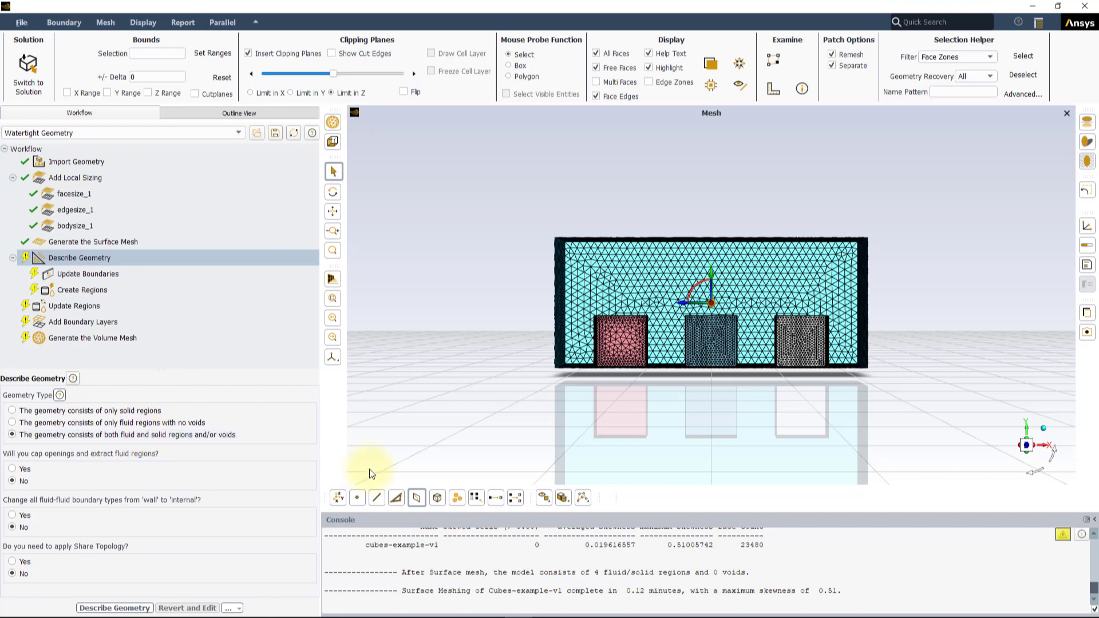
left_click(127, 608)
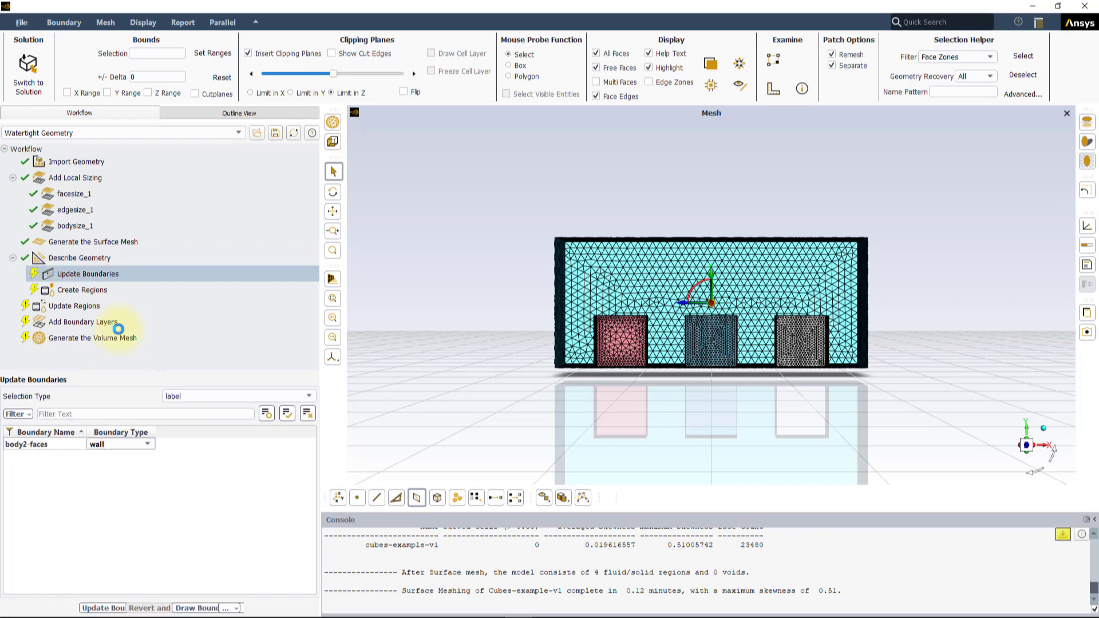
left_click(90, 608)
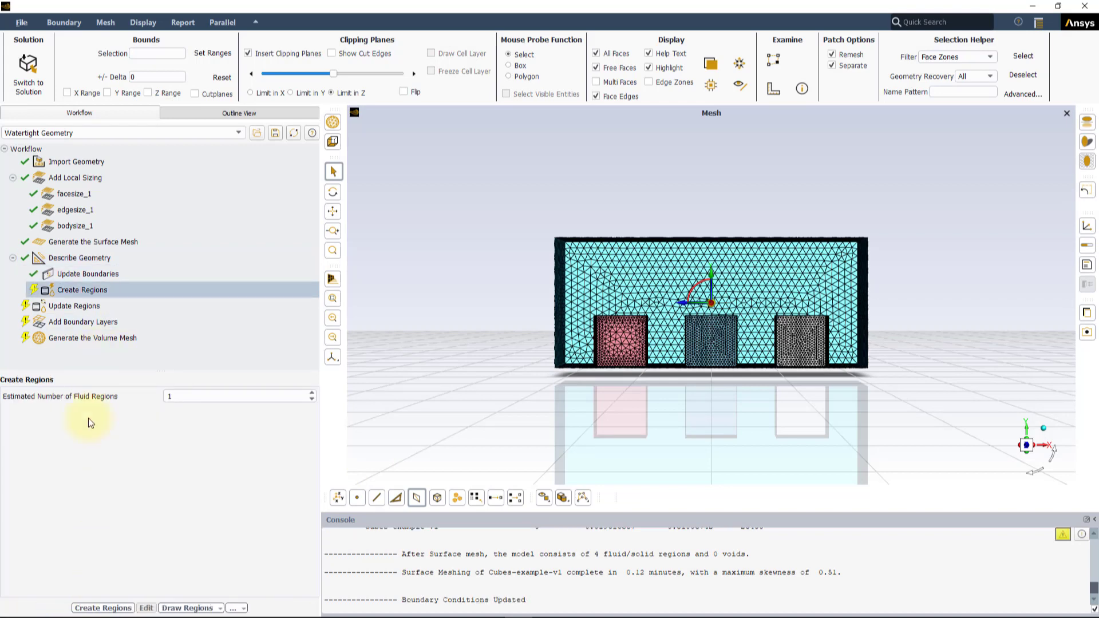
Create and confirm the fluid and solid regions, then add smooth-transition_1 boundary layers
left_click(111, 607)
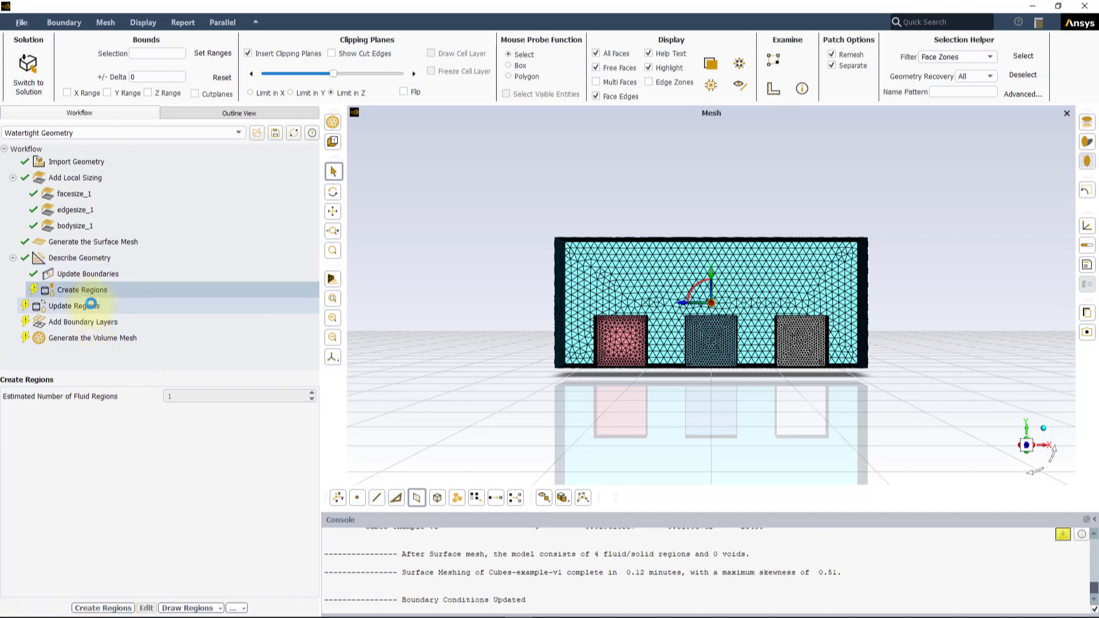
left_click(81, 608)
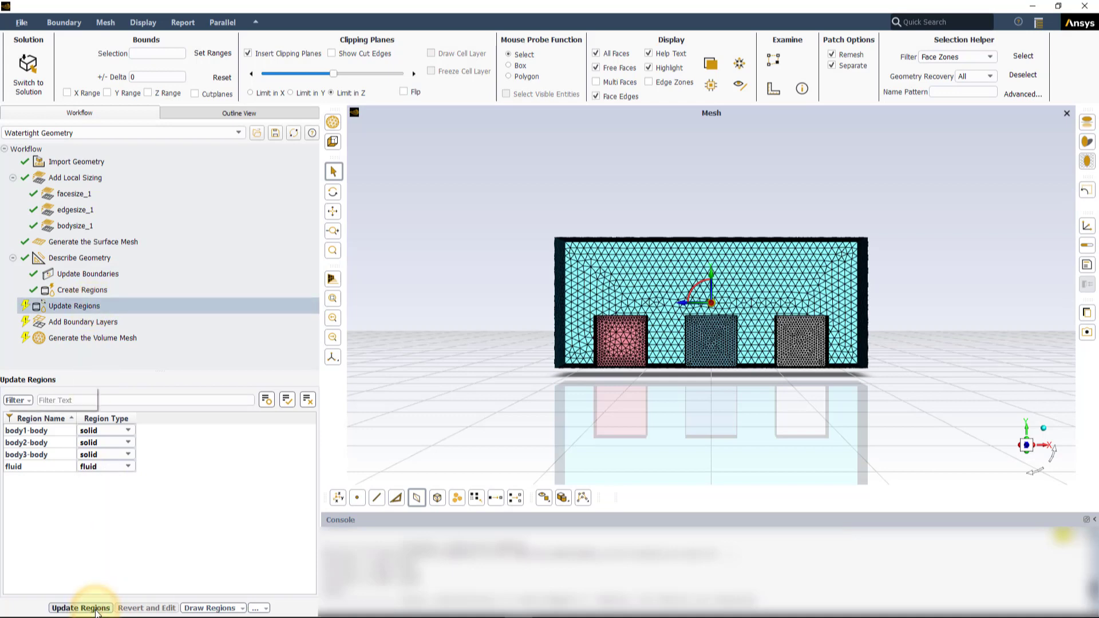
left_click(83, 608)
Set Fill With to poly-hexcore and generate the volume mesh: 114334 cells, min orthogonal quality 0.20
left_click(80, 355)
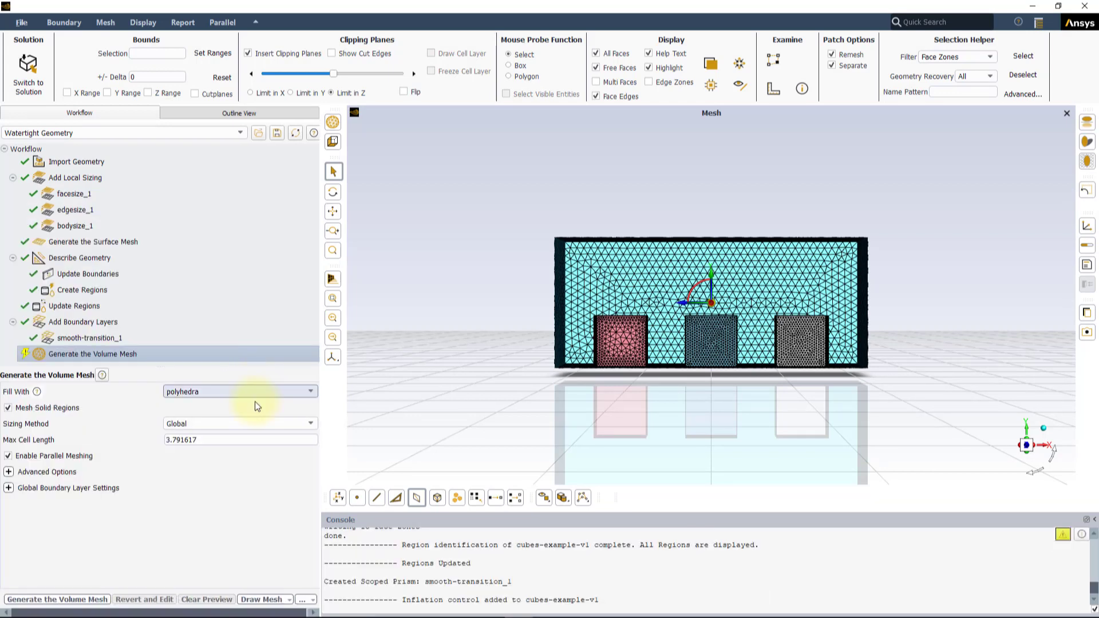
left_click(241, 392)
left_click(233, 430)
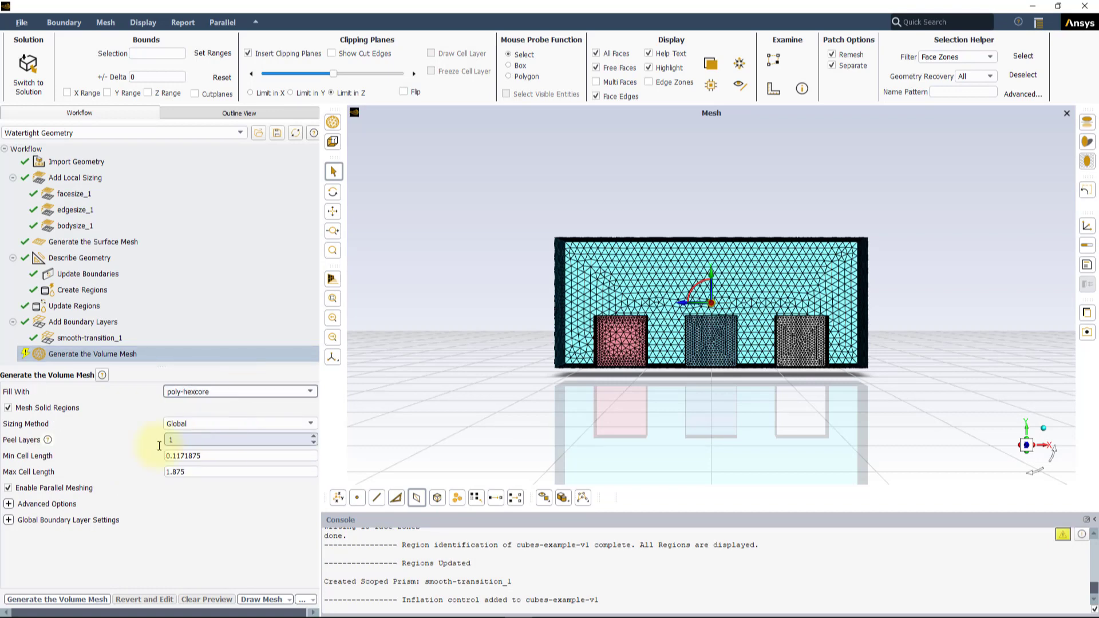
left_click(91, 601)
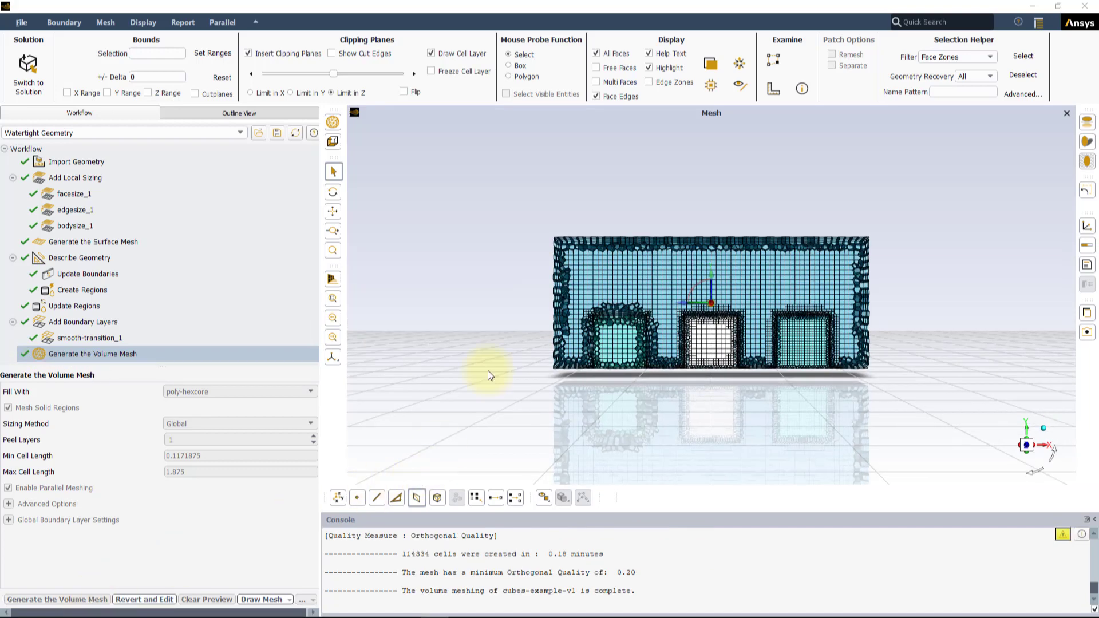
scroll(578, 336, "up", 3)
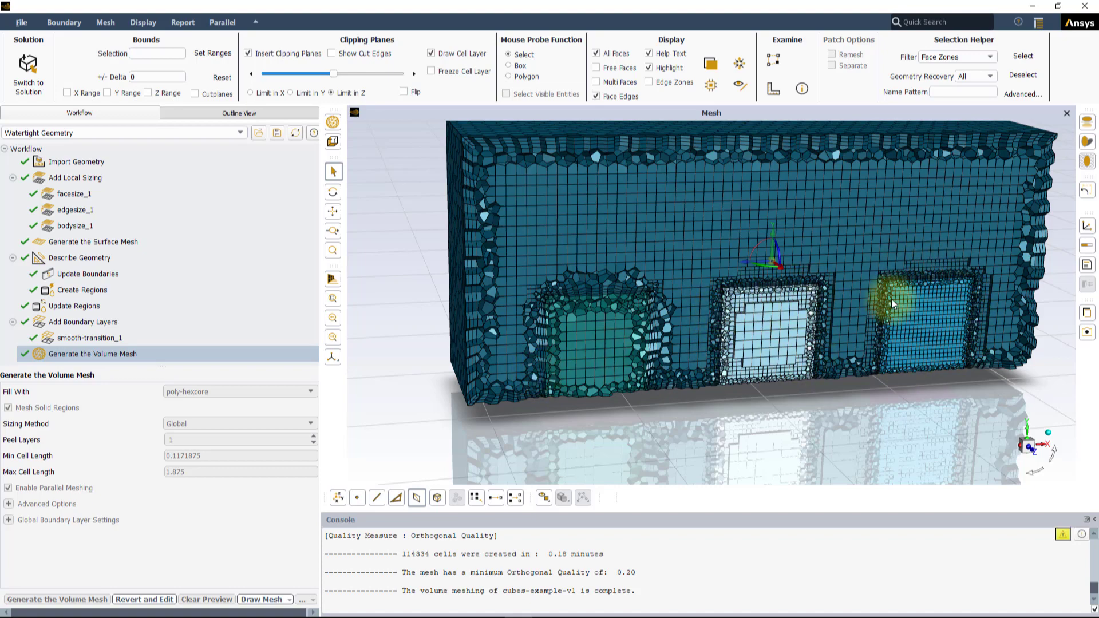
left_click_drag(764, 428, 739, 403)
scroll(623, 315, "up", 4)
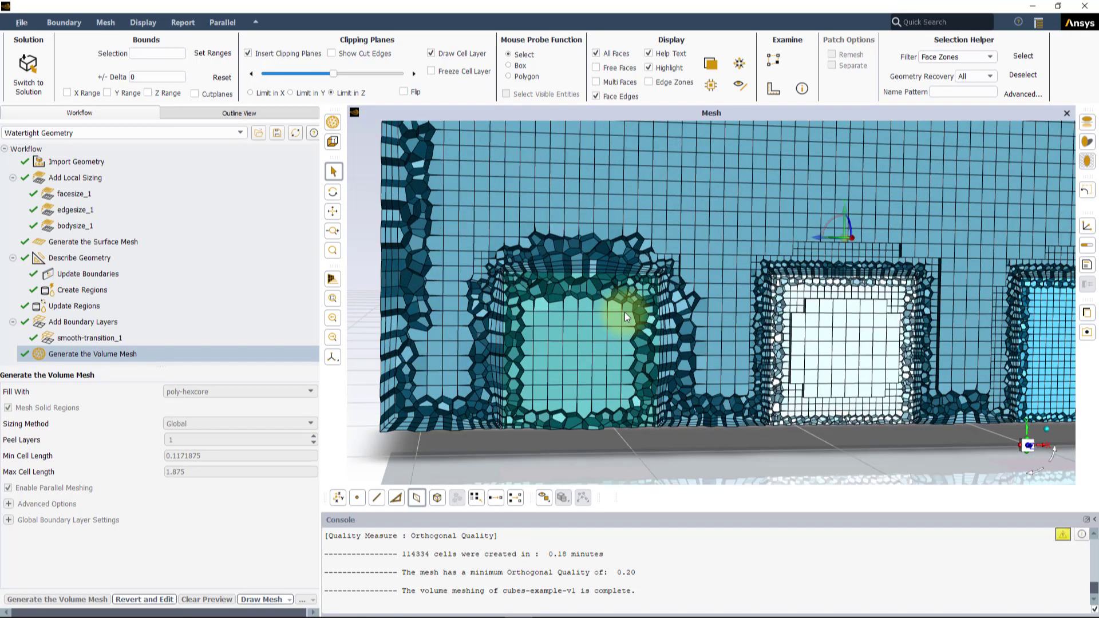
scroll(692, 328, "down", 3)
scroll(658, 325, "up", 3)
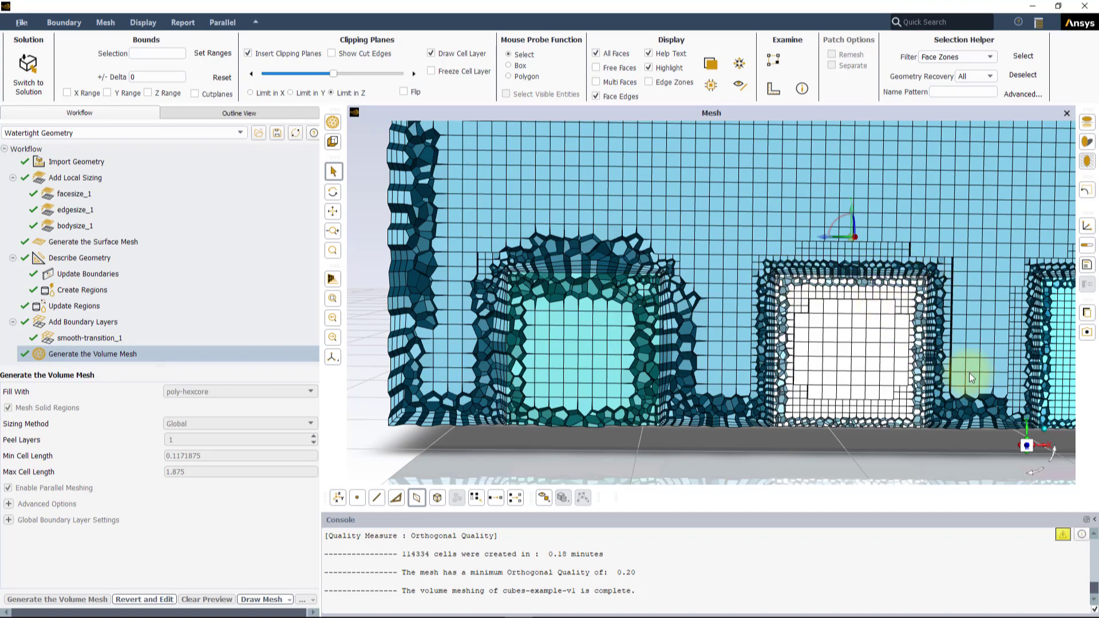
middle_click_drag(969, 378, 520, 343)
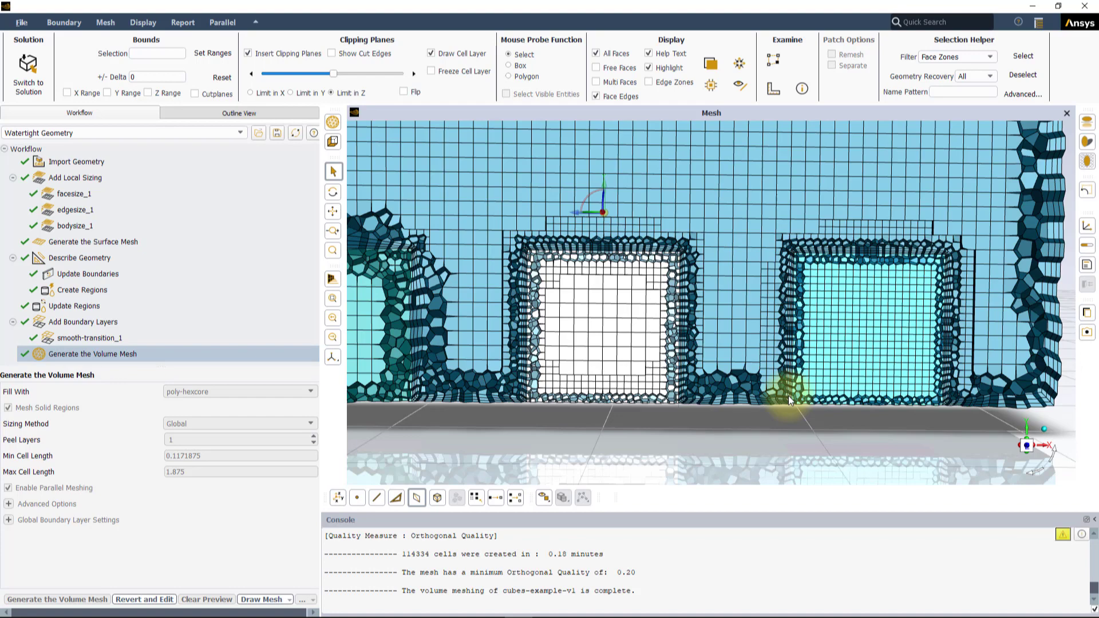
scroll(788, 396, "down", 10)
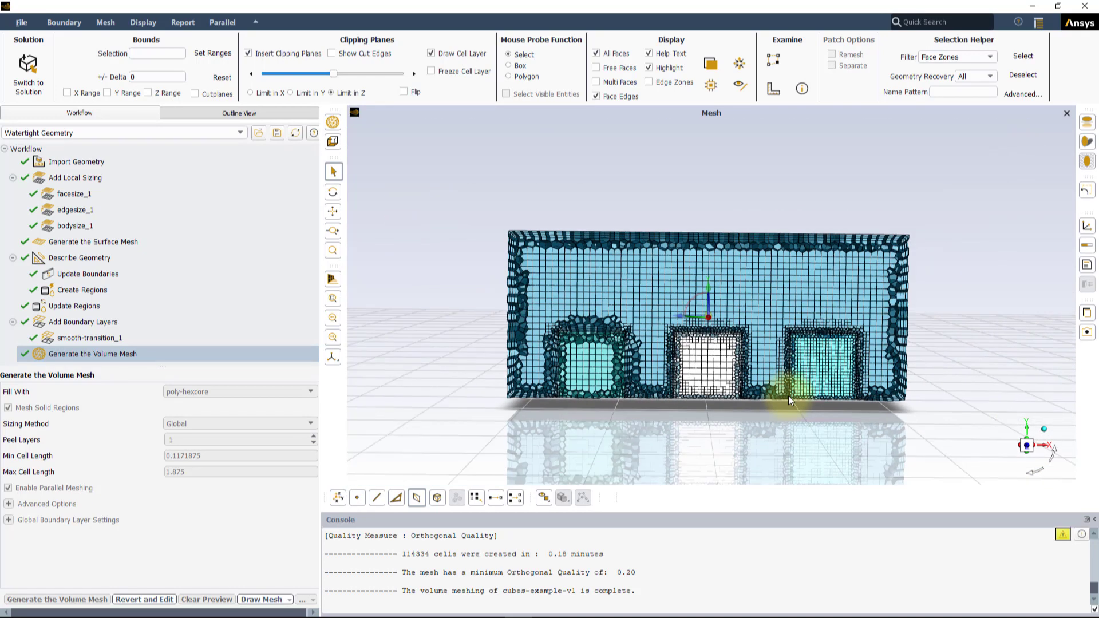